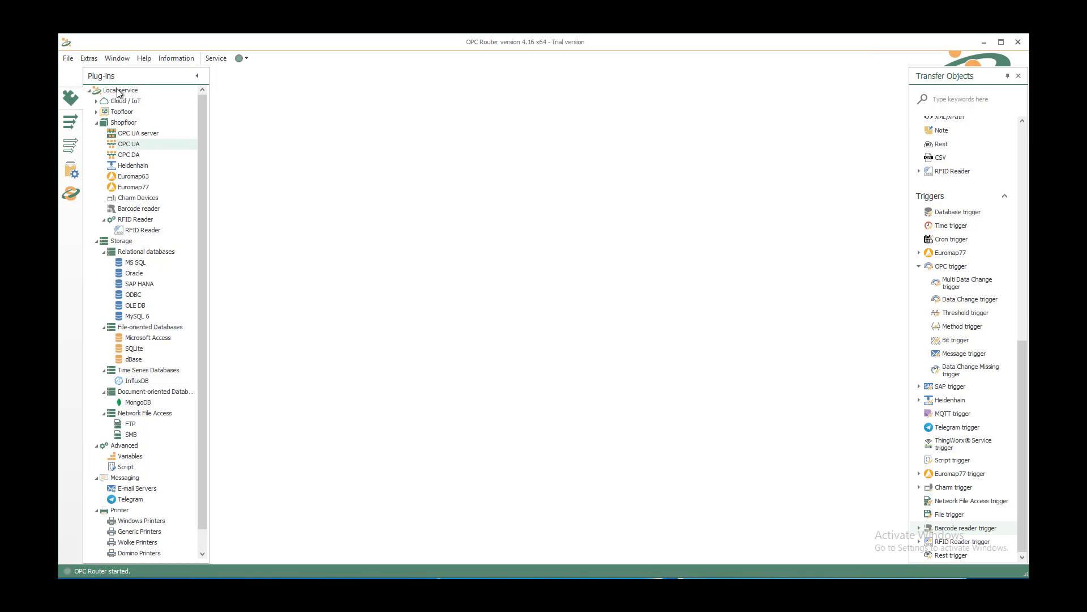
Step: Open the OPC UA plug-in's server list showing KEPServerEX_Demo and OPC Router Endpoint
double_click(128, 145)
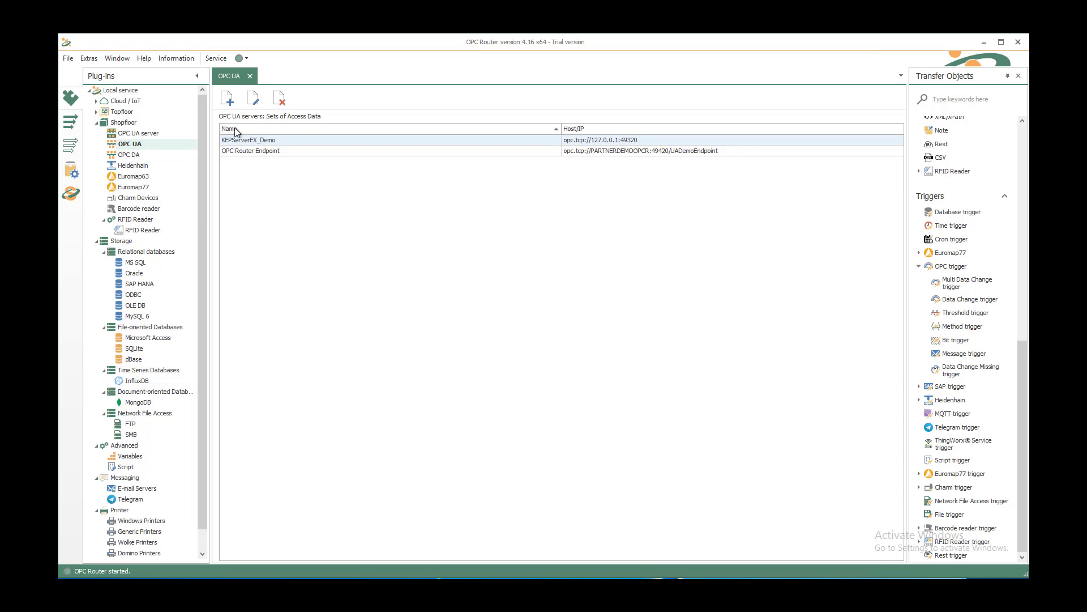
double_click(239, 140)
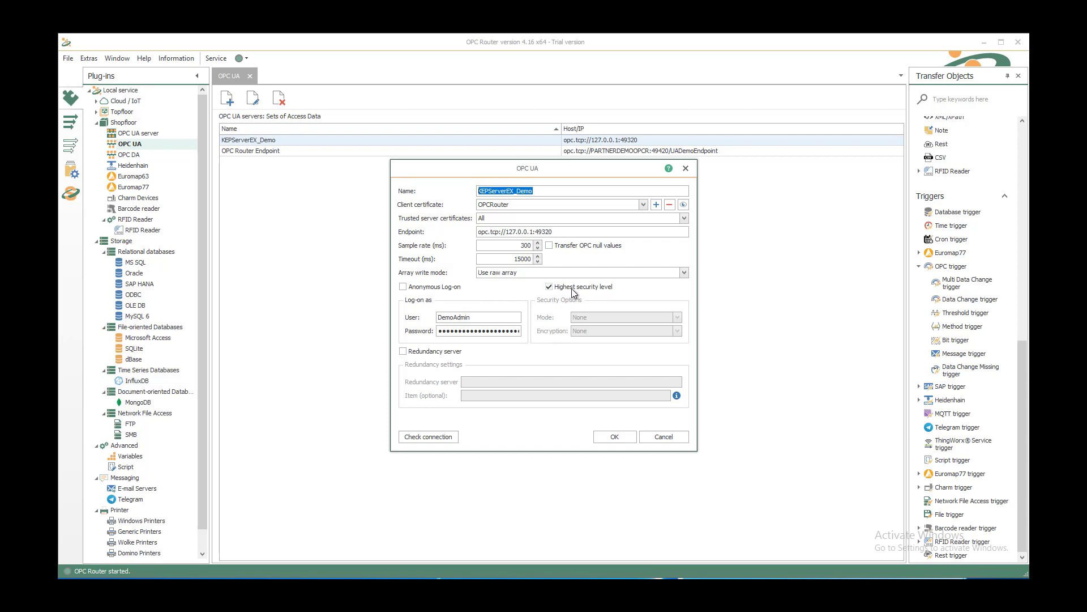
click(443, 441)
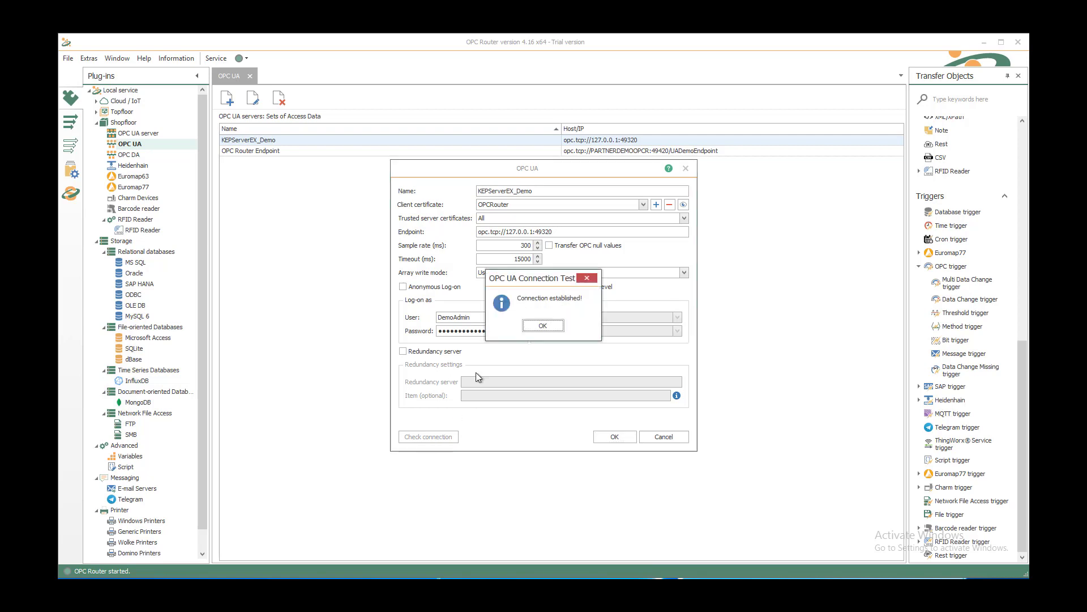
click(542, 325)
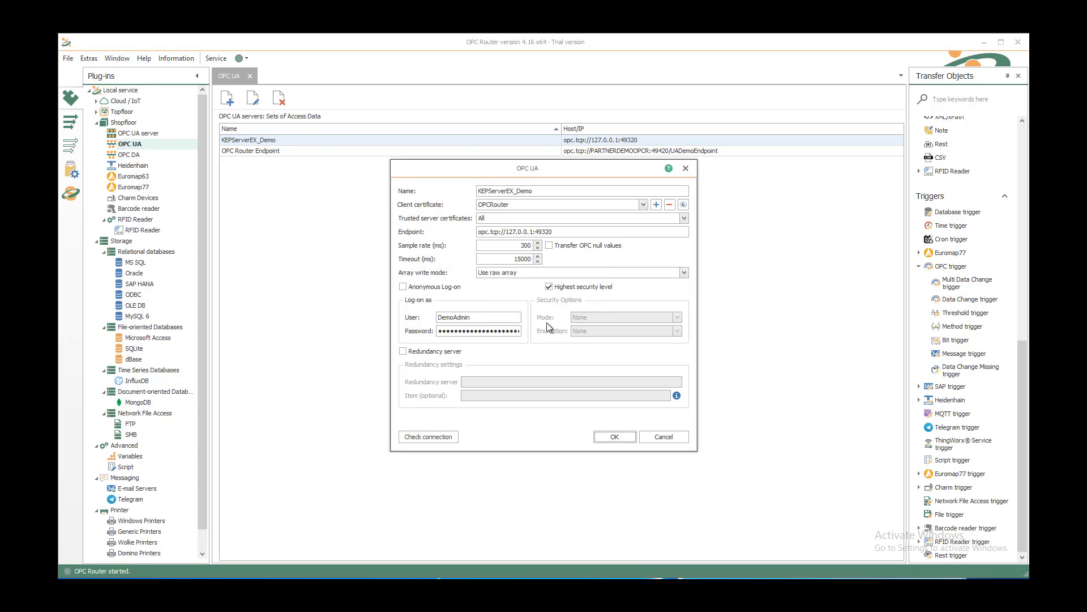
click(656, 438)
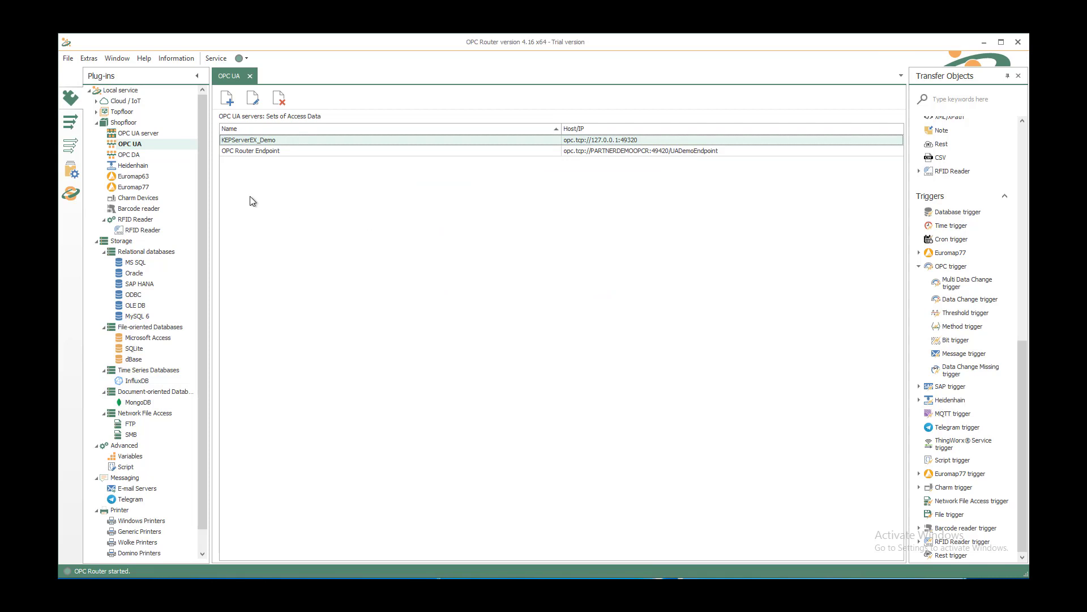
Step: In Connections, create a new folder named csv
click(70, 123)
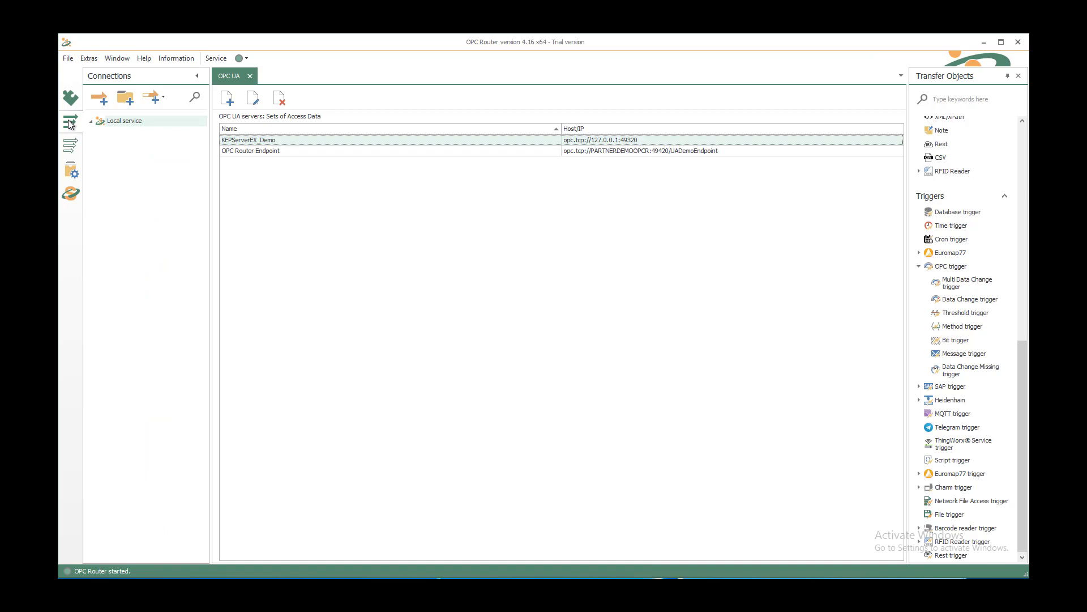
click(125, 99)
text(csv)
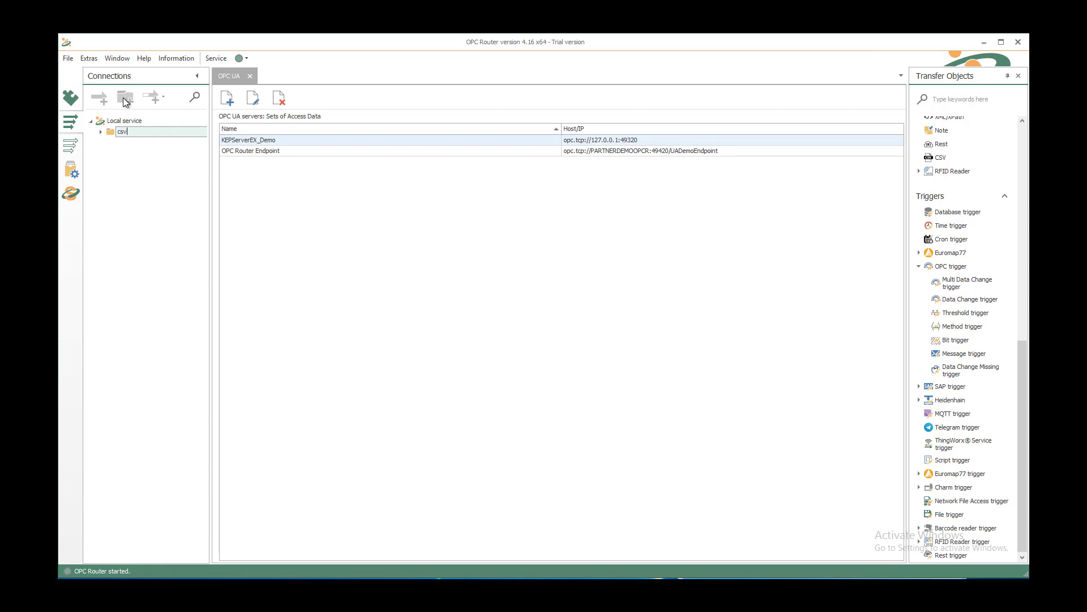
key(Return)
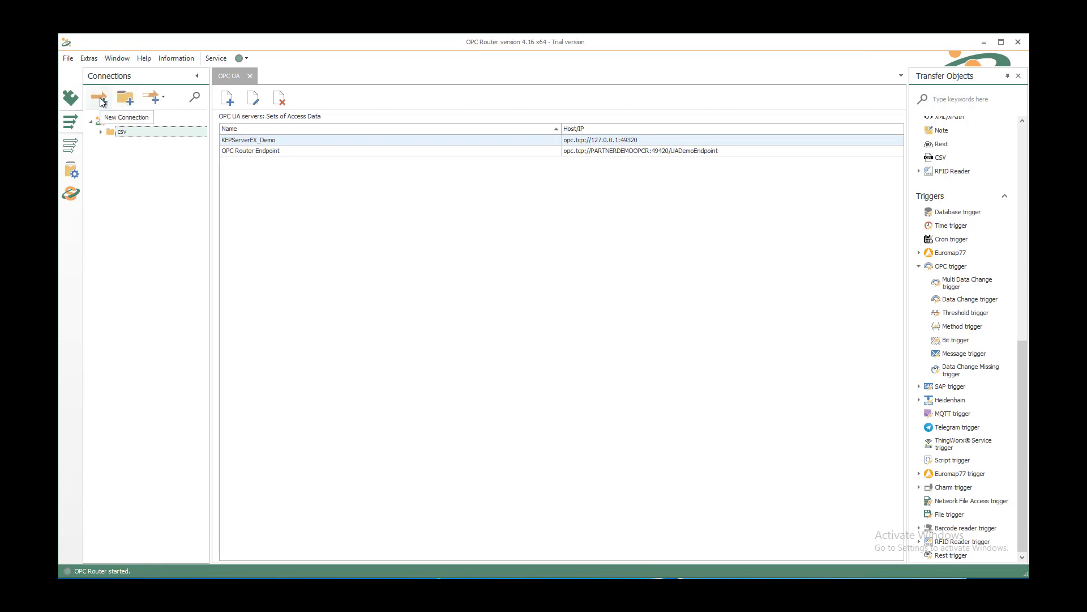
Step: Add a connection named 'opc ua 2 csv' inside the csv folder and open it
click(100, 100)
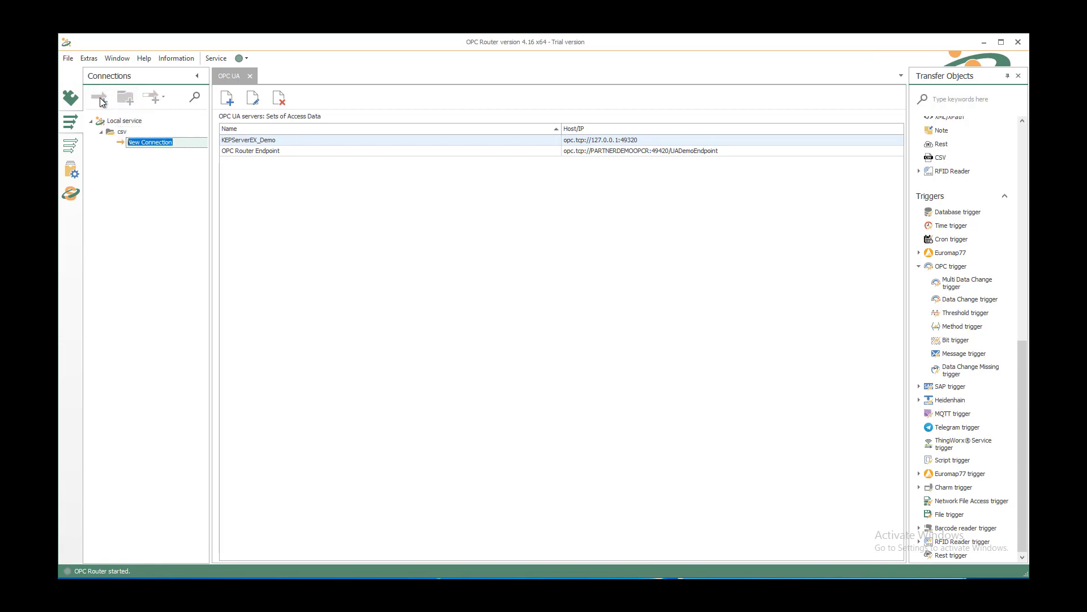
text(opc ua 2 csv)
key(Return)
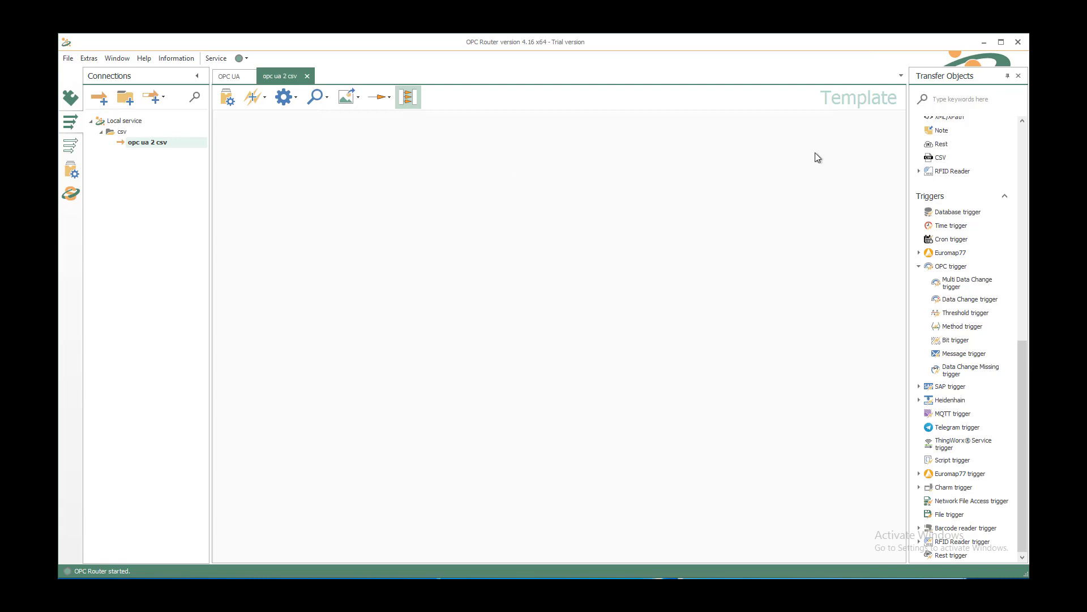
Step: Place an OPC UA/DA transfer object from OPC Transfer Objects onto the connection canvas
click(1023, 135)
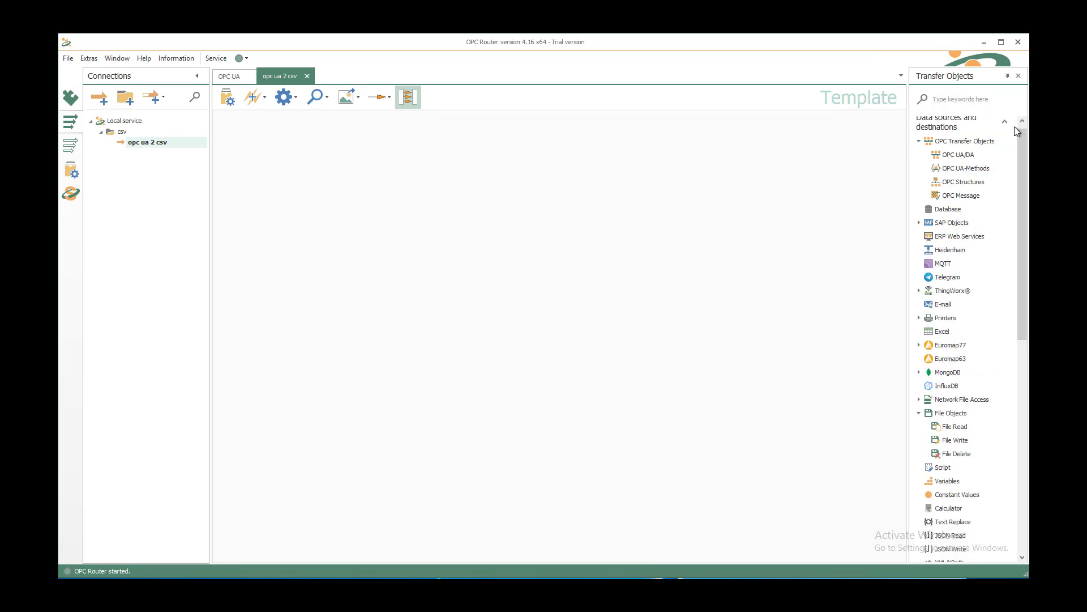
click(1024, 123)
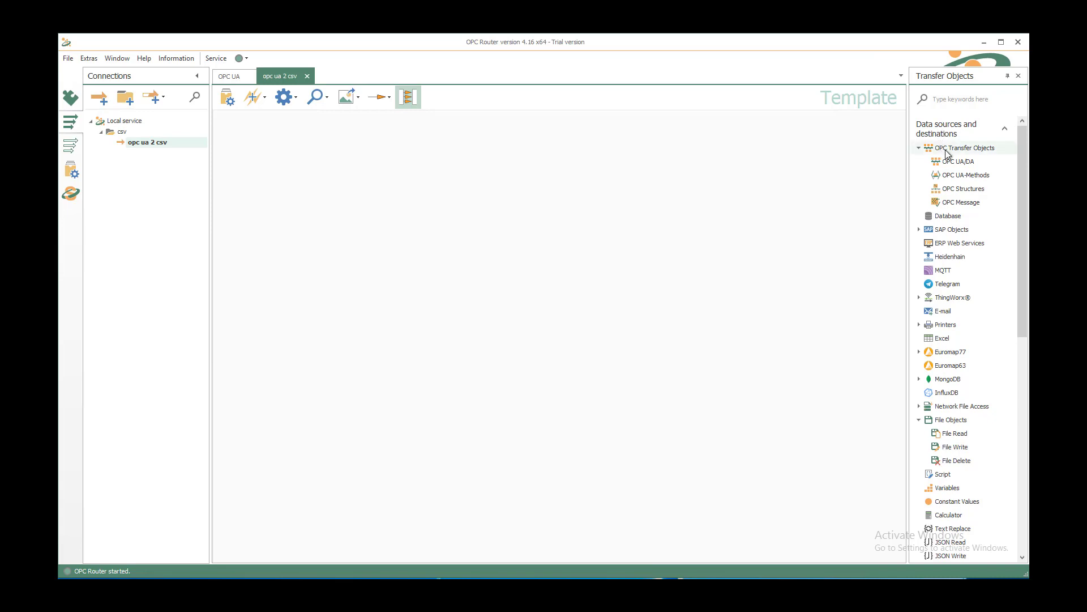
drag(960, 165, 292, 152)
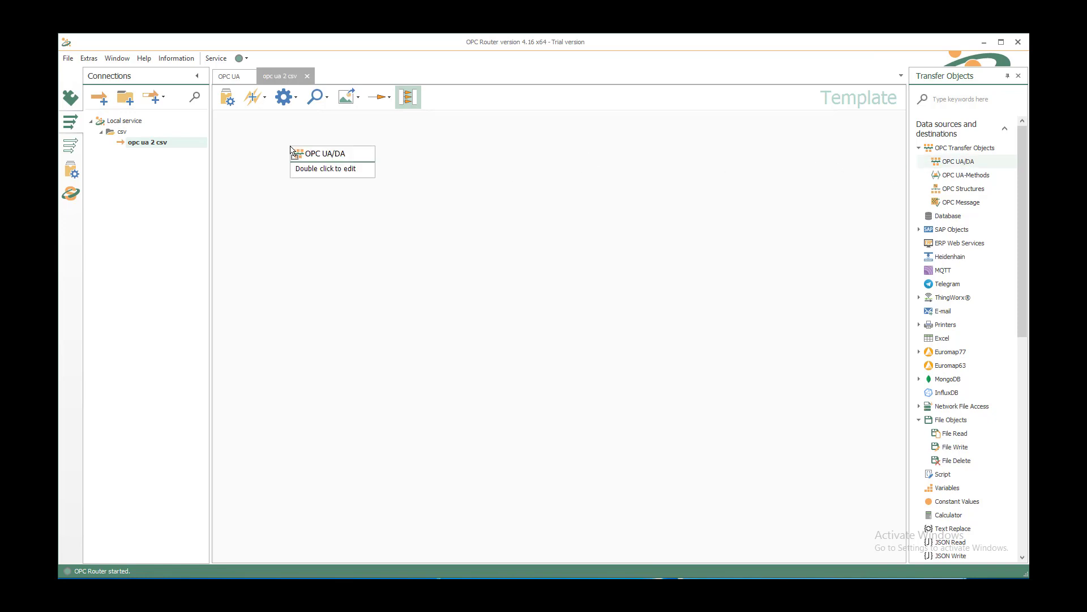
Step: Configure the OPC UA/DA object with KEPServerEX_Demo access data, reading CurrentPressure and CurrentTemperature
double_click(310, 167)
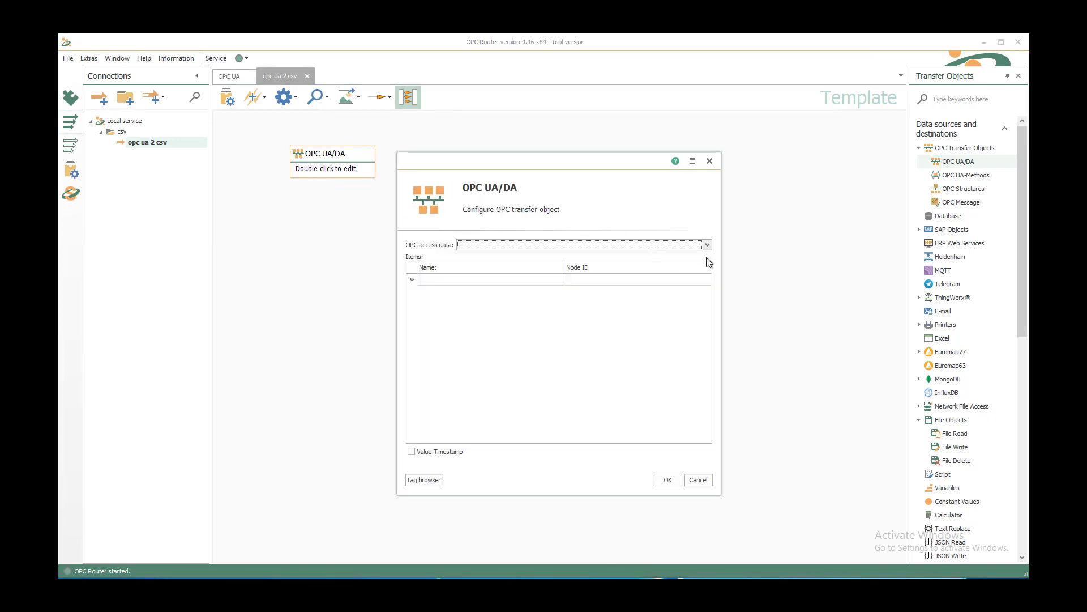
click(706, 245)
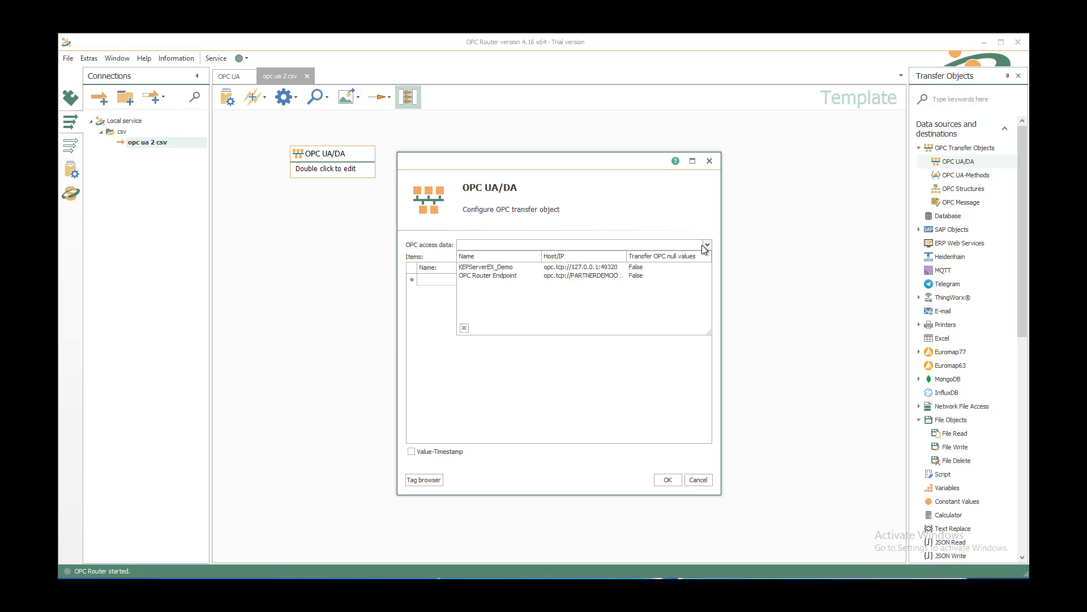
click(503, 268)
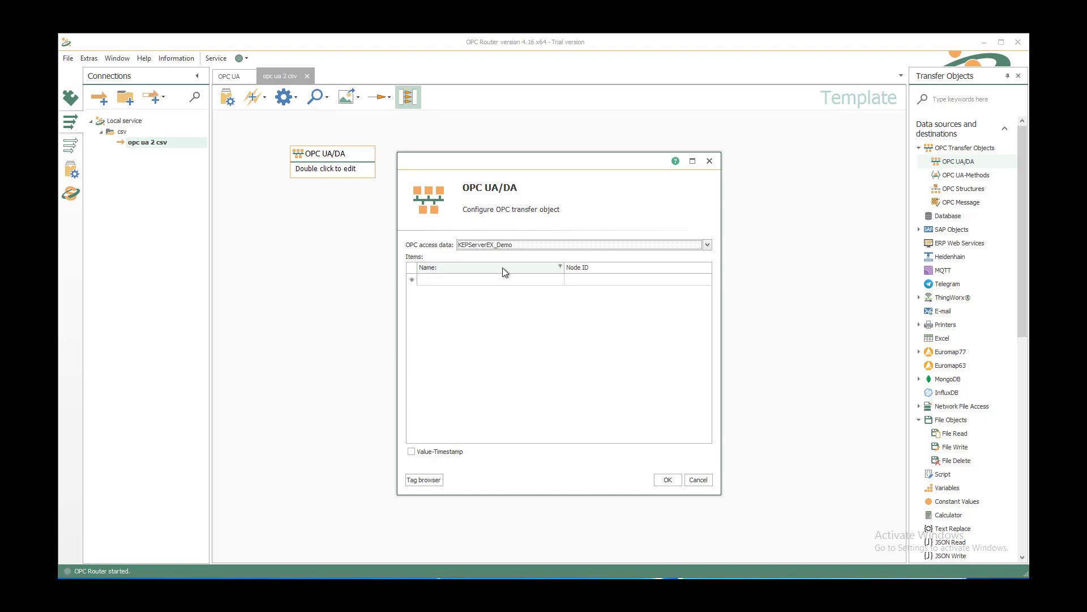
click(428, 480)
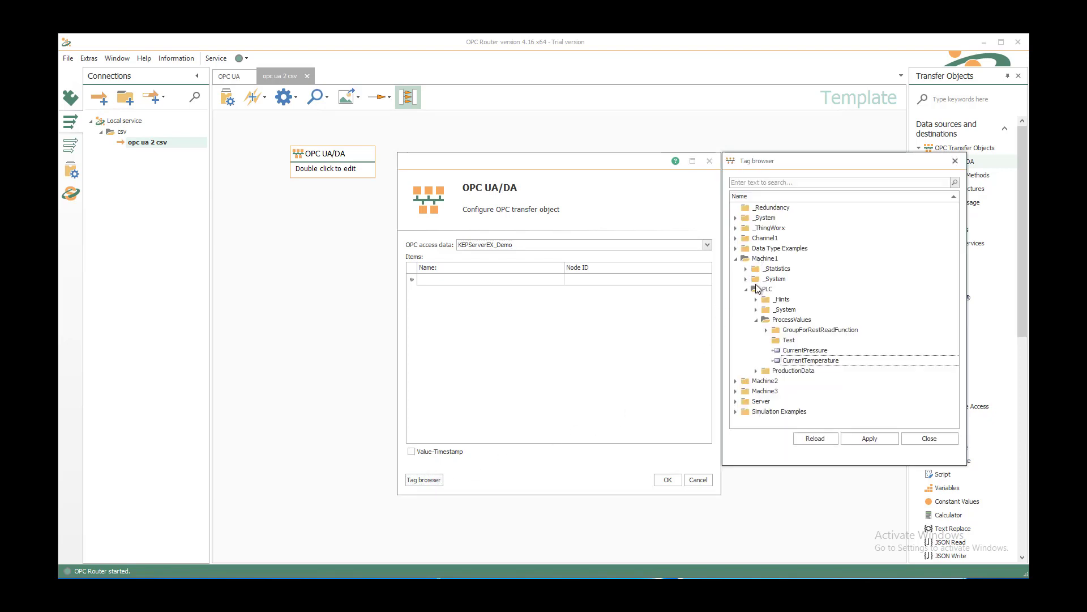
double_click(805, 350)
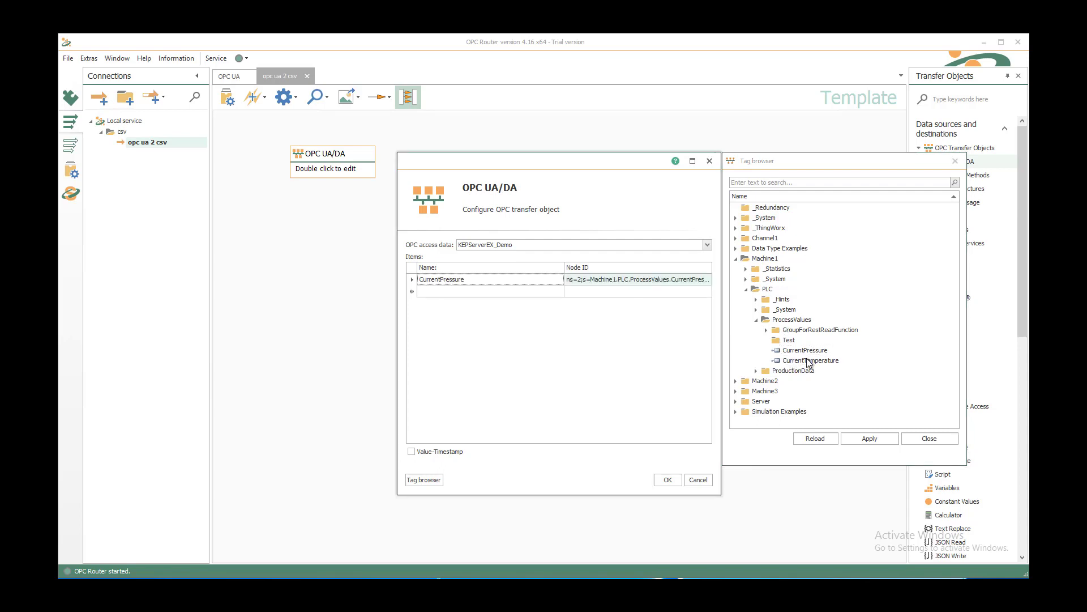
double_click(809, 361)
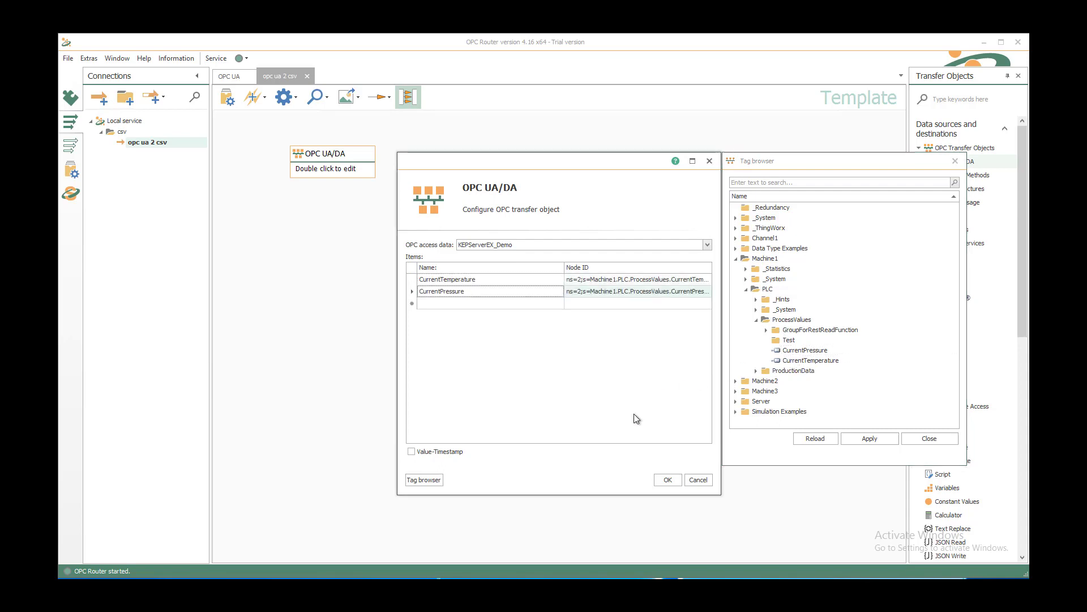
click(666, 480)
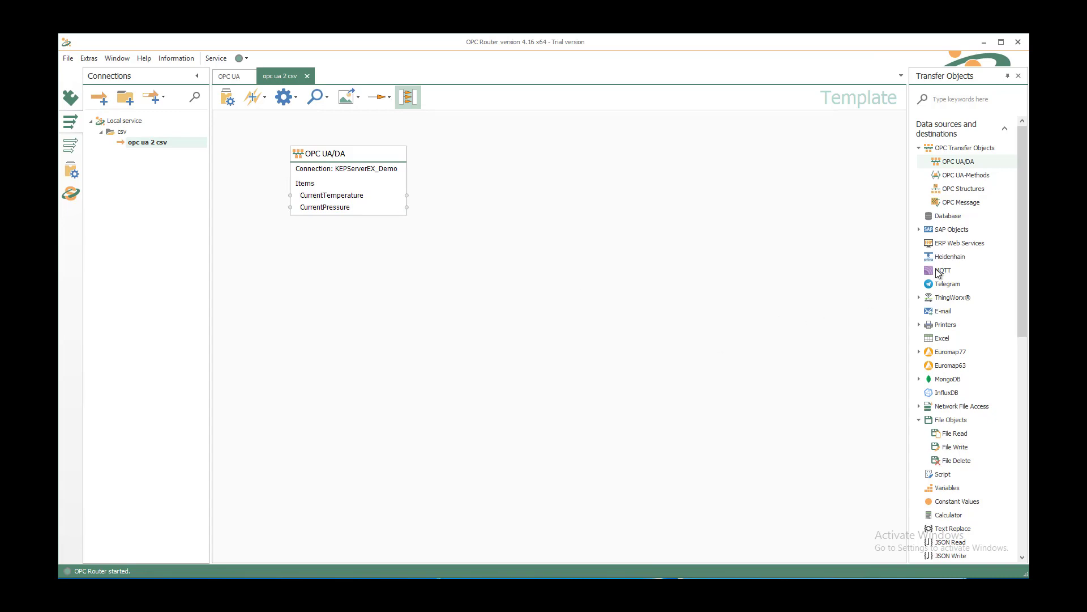
Step: Find the CSV transfer object by searching 'csv' and place it on the canvas
click(969, 99)
text(csv)
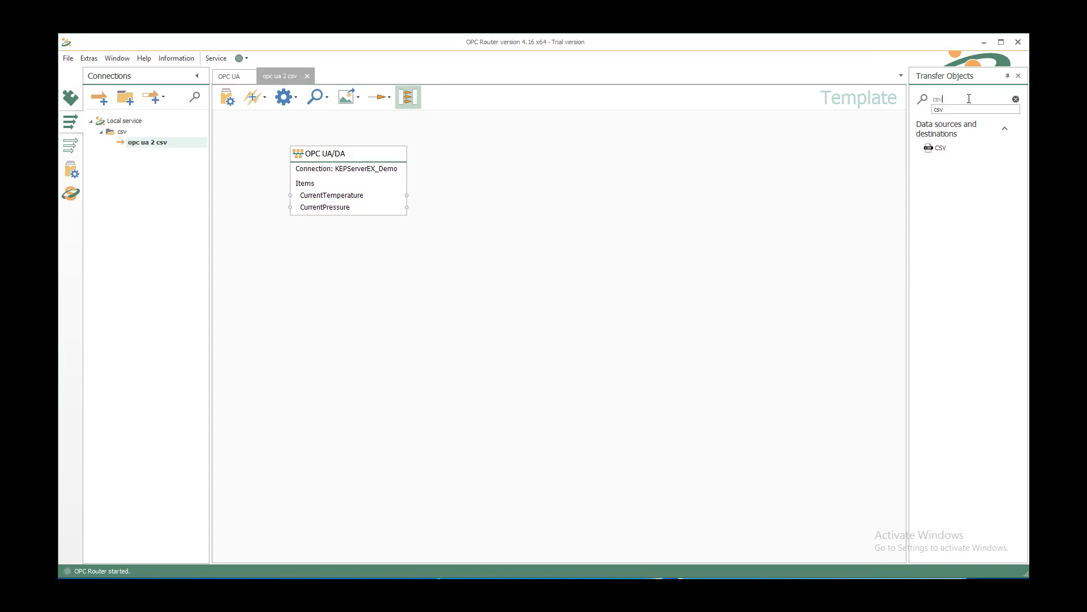
drag(938, 147, 531, 154)
Step: Set the CSV object to have no header row and a dot decimal separator
double_click(542, 167)
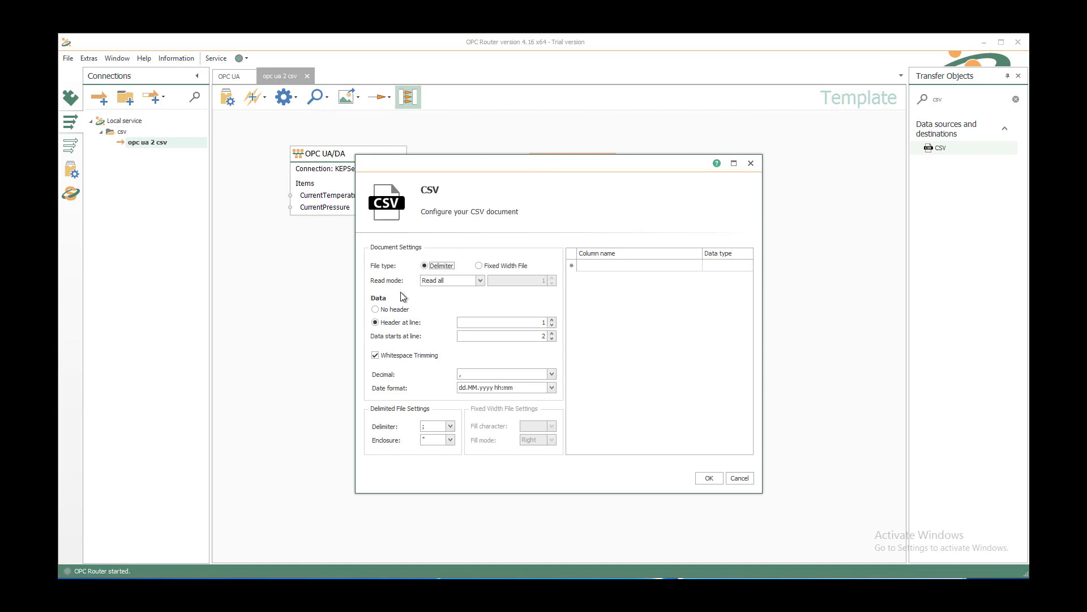
click(399, 310)
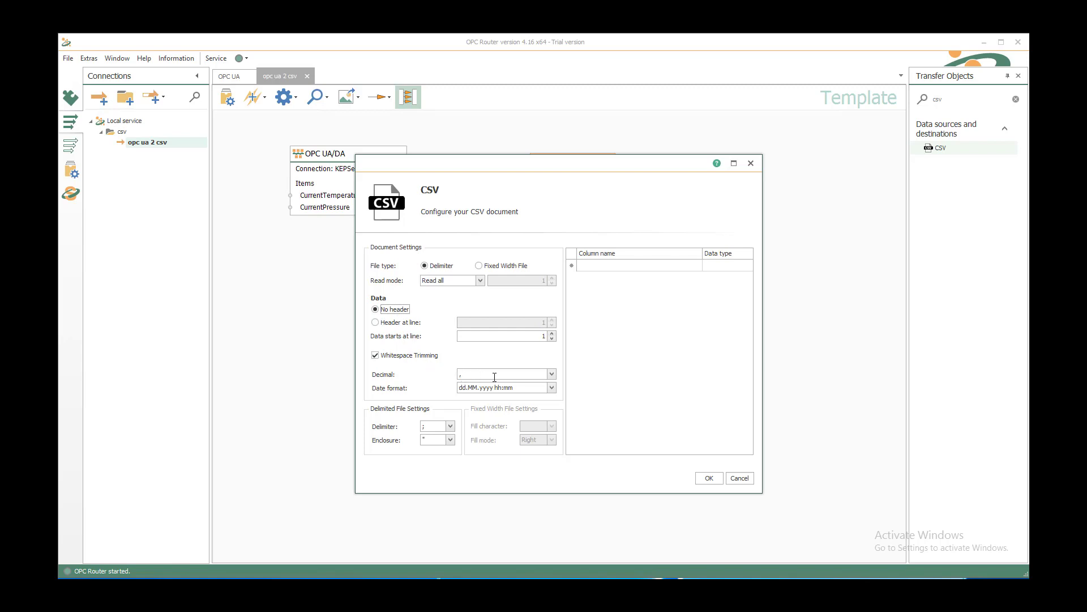
click(551, 374)
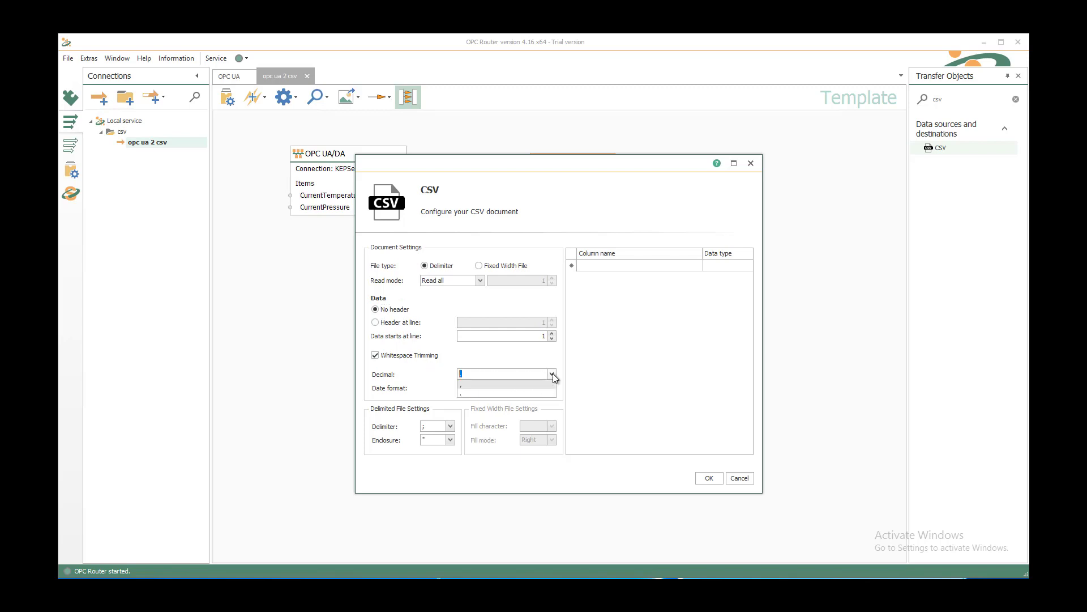
click(498, 395)
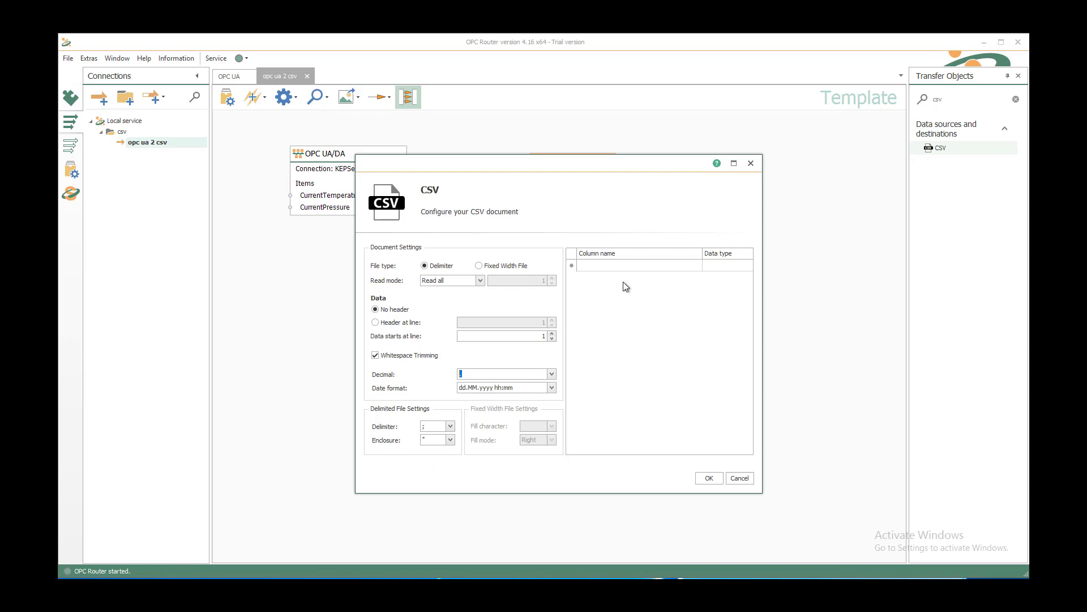
Step: Add the CSV columns Temperature, Pressure and Timestamp
click(650, 266)
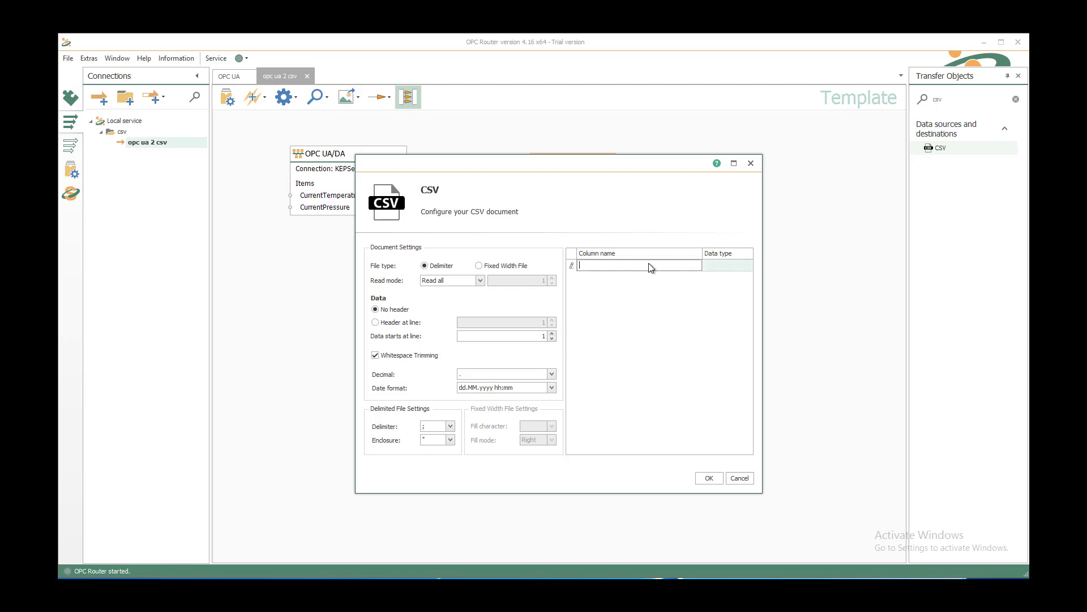
text(Temperature)
key(Return)
text(Pressure)
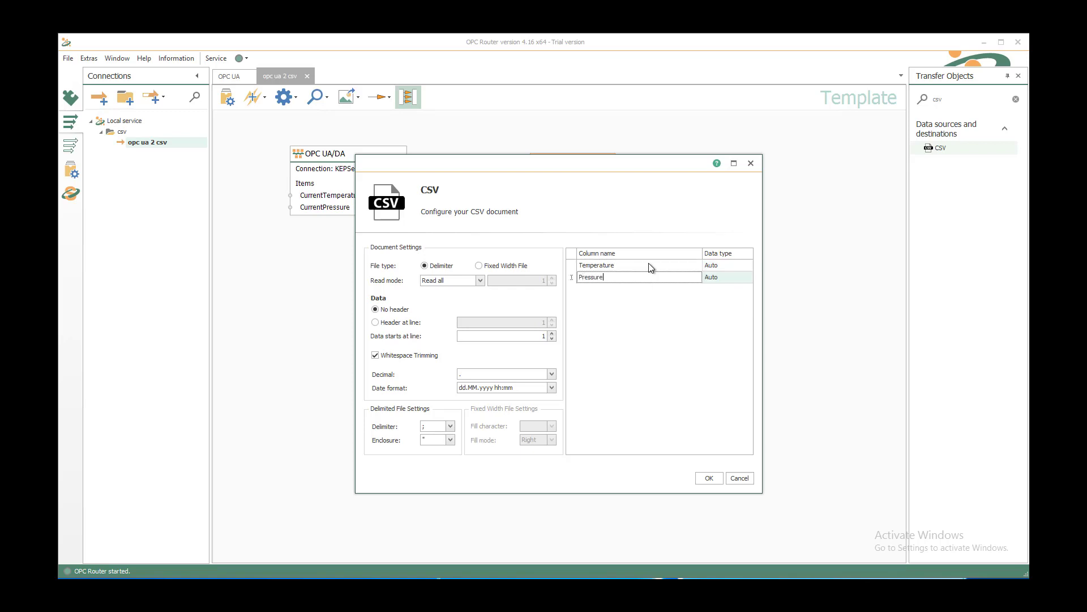
key(Return)
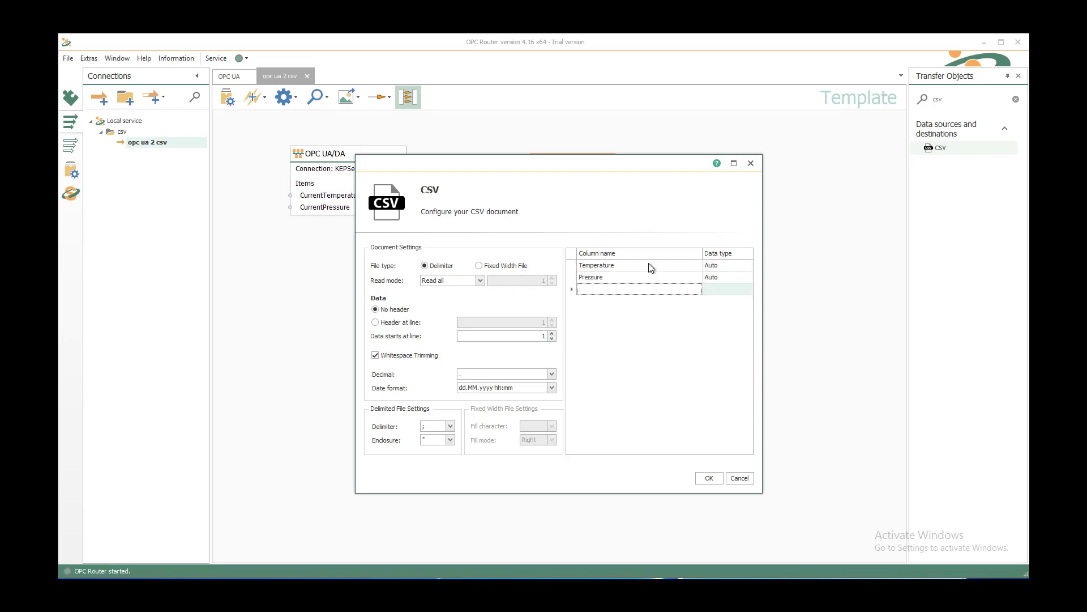
text(Timestamp)
Step: Link CurrentTemperature to the CSV Temperature column and CurrentPressure to Pressure, then clear the search
click(709, 478)
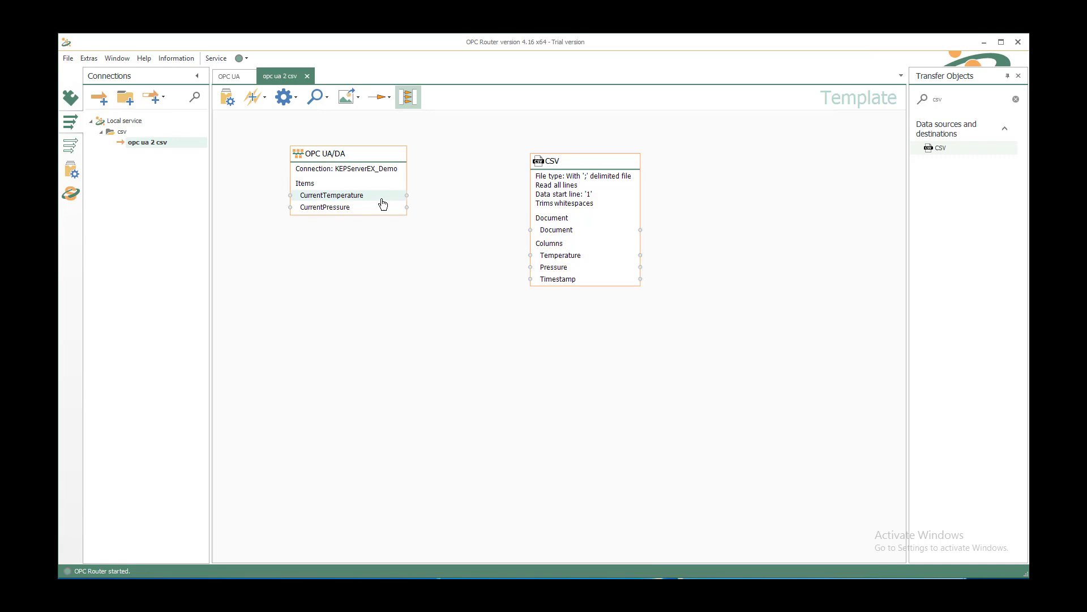
drag(376, 199, 574, 257)
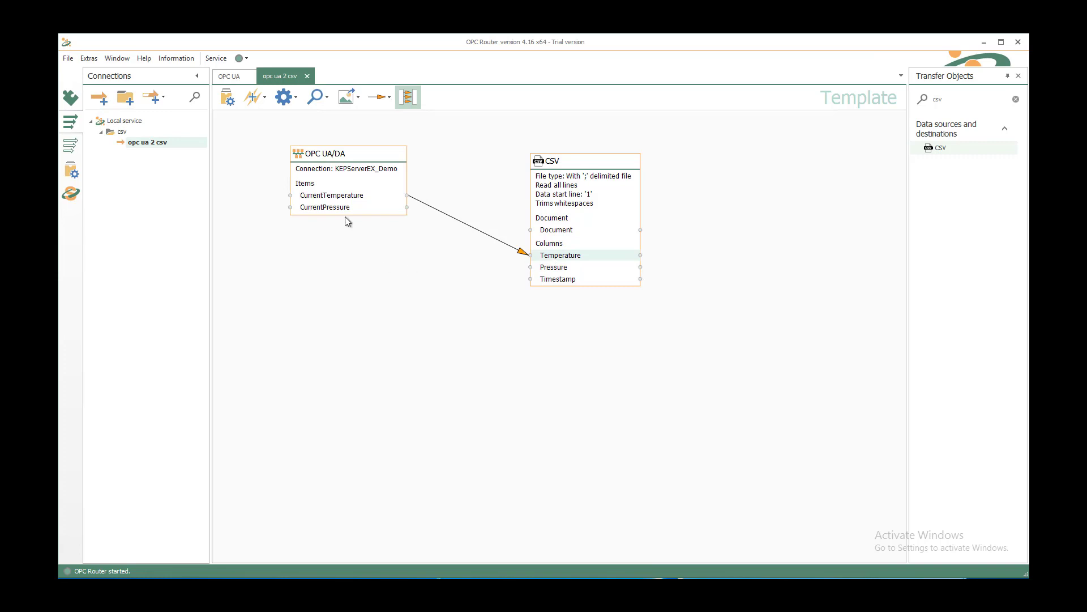
drag(346, 209, 558, 273)
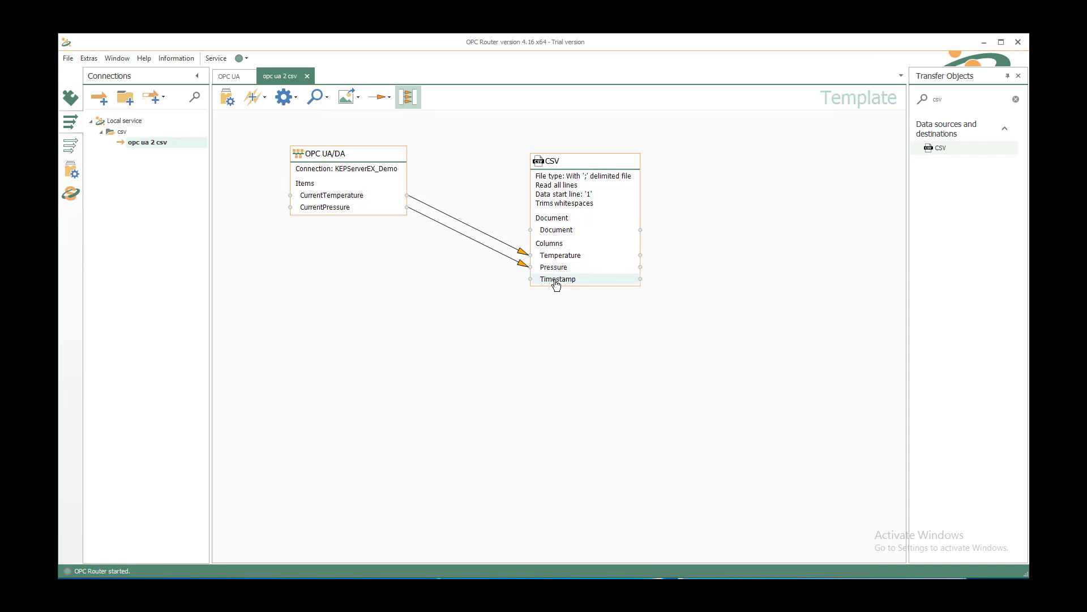
click(1016, 99)
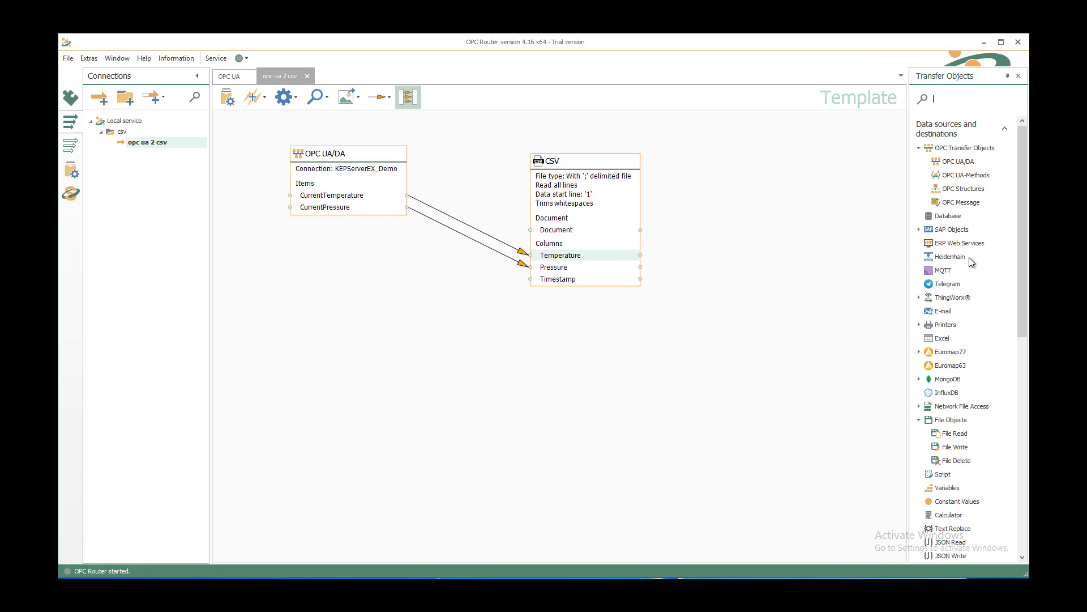
Step: Add a Variables block using SystemTimeUTC and link it to the CSV Timestamp column
drag(939, 487, 292, 235)
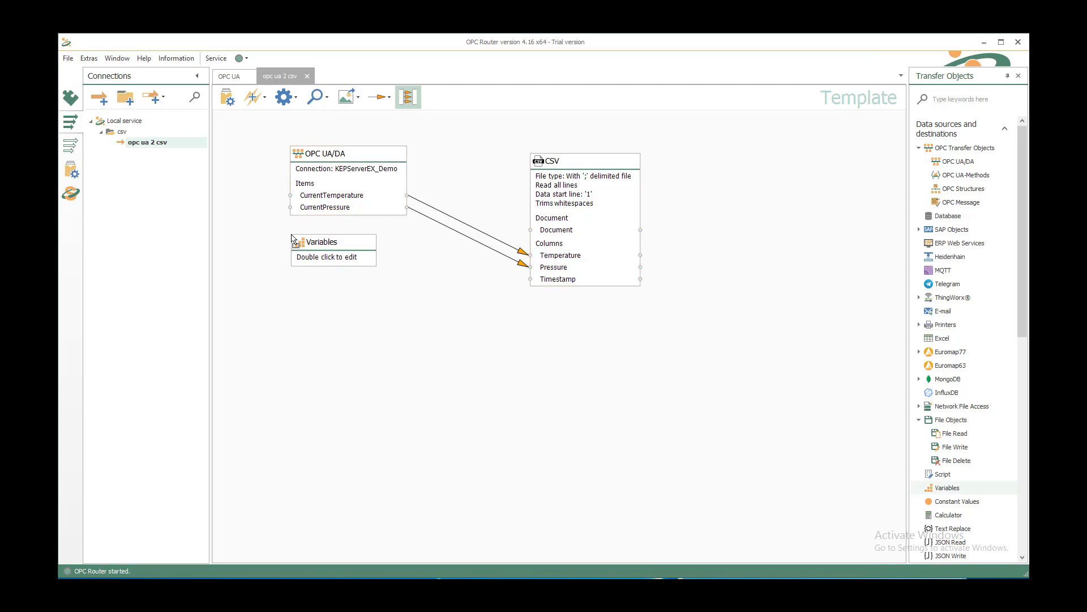
double_click(312, 252)
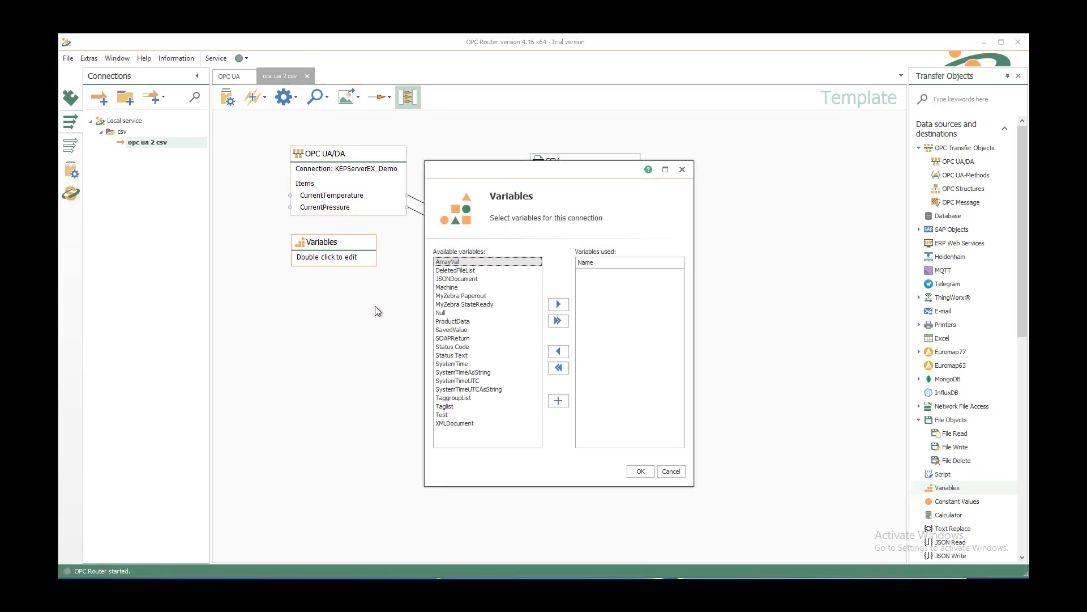
click(460, 383)
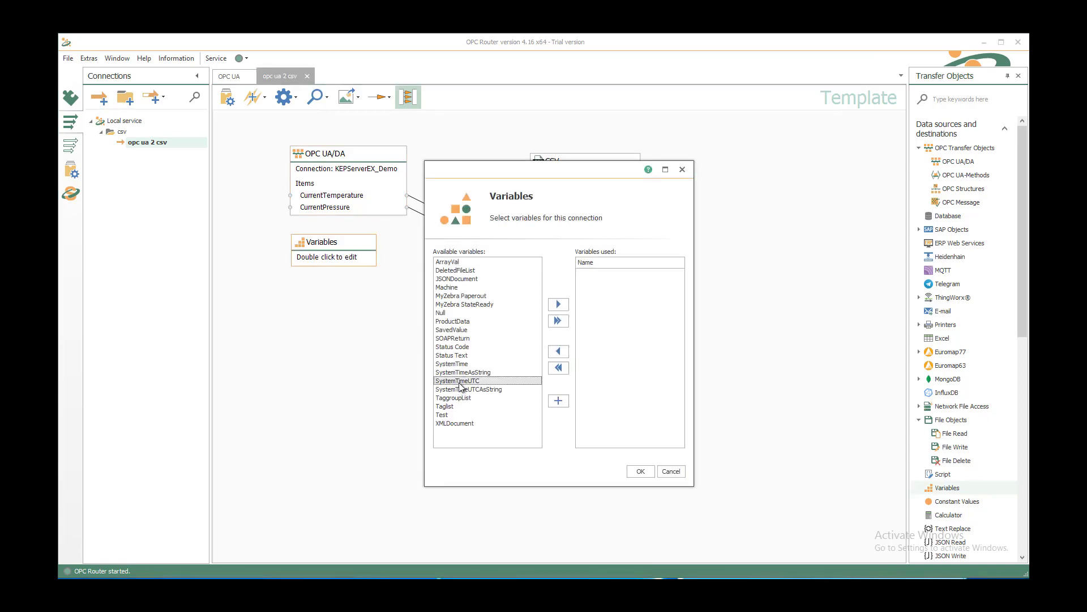
click(560, 304)
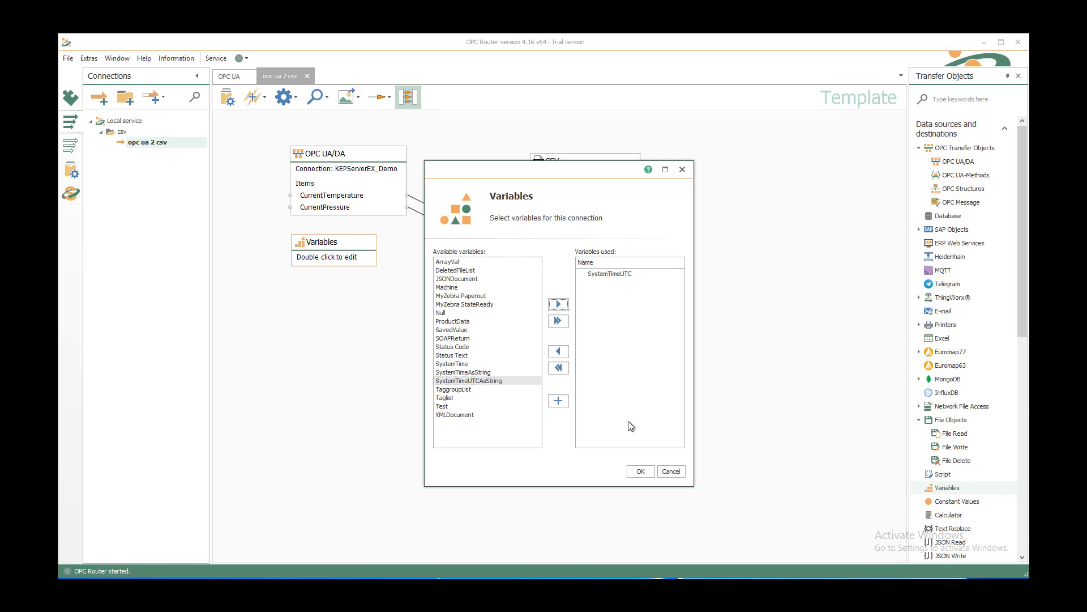
click(640, 470)
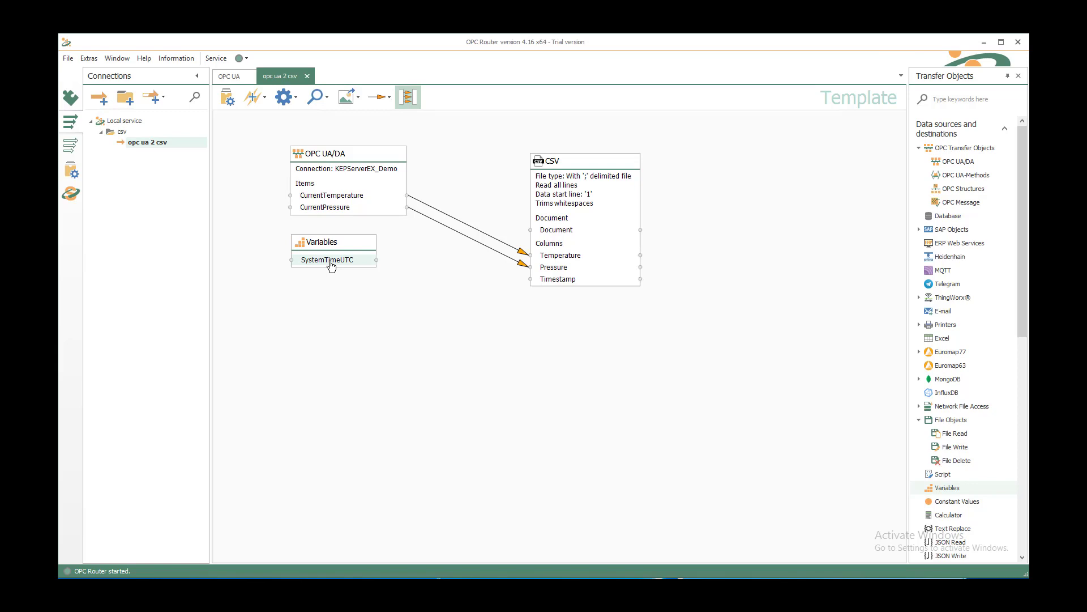
drag(333, 263, 551, 283)
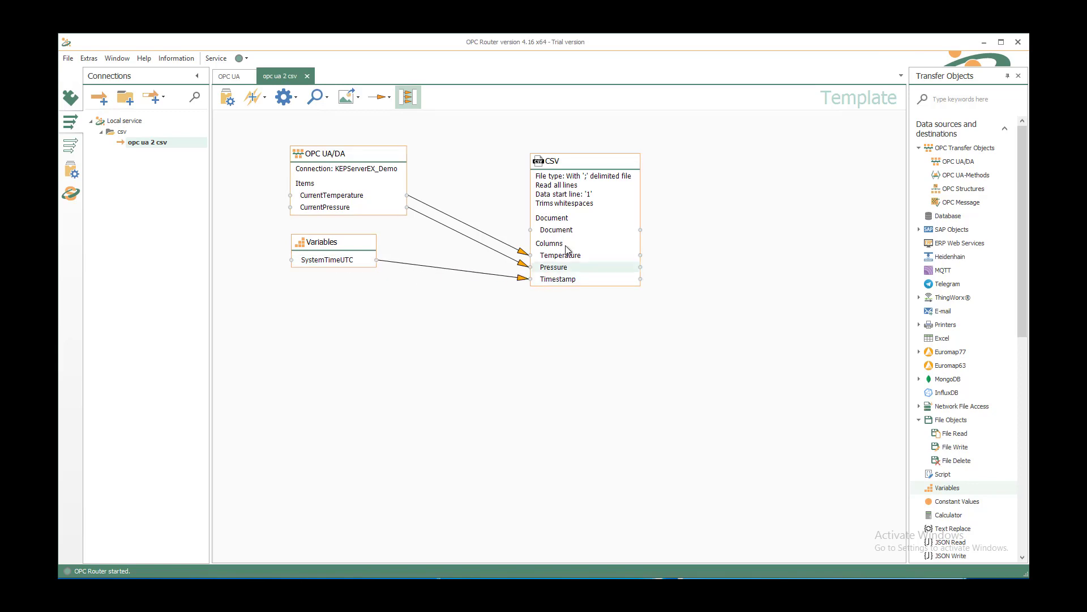
drag(577, 162, 566, 137)
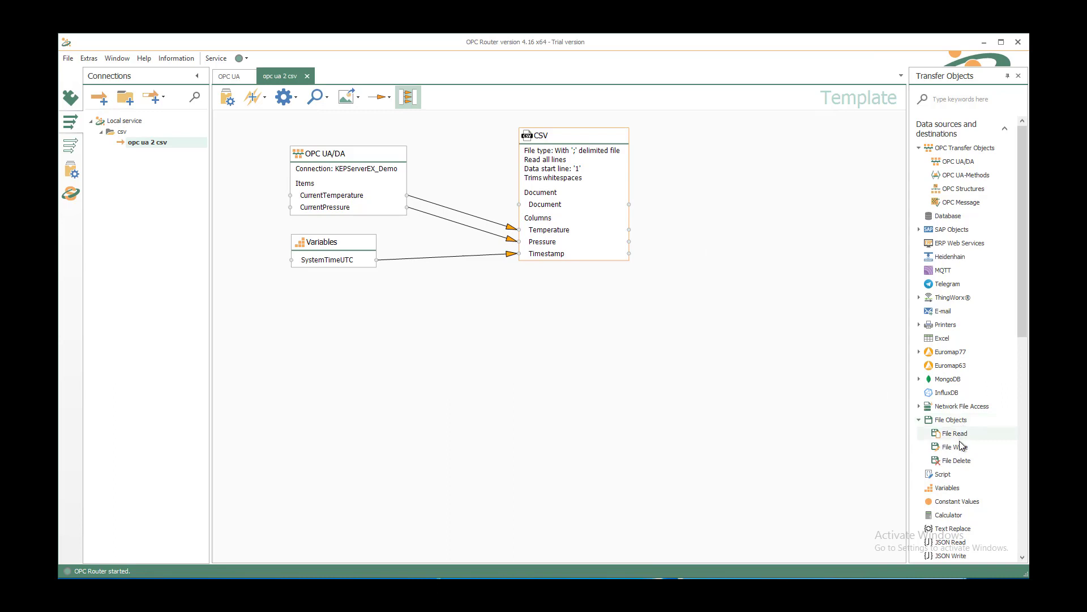
Step: Place a File Write transfer object on the canvas beside the CSV block
drag(956, 447, 778, 164)
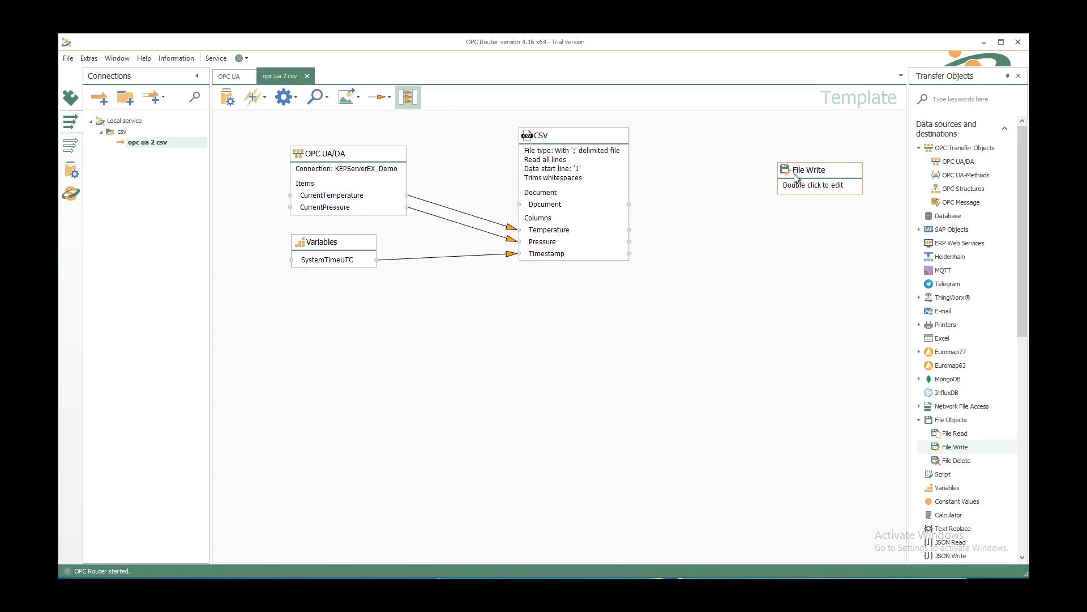
Step: Set the File Write block's static output folder to C:\Test\csv_demo
double_click(797, 178)
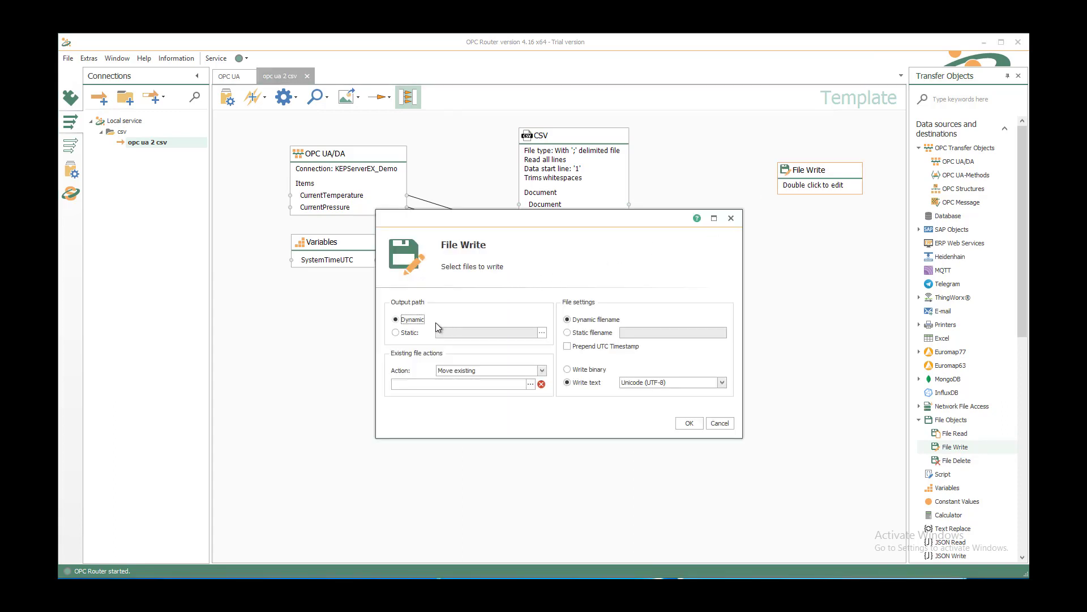
click(408, 334)
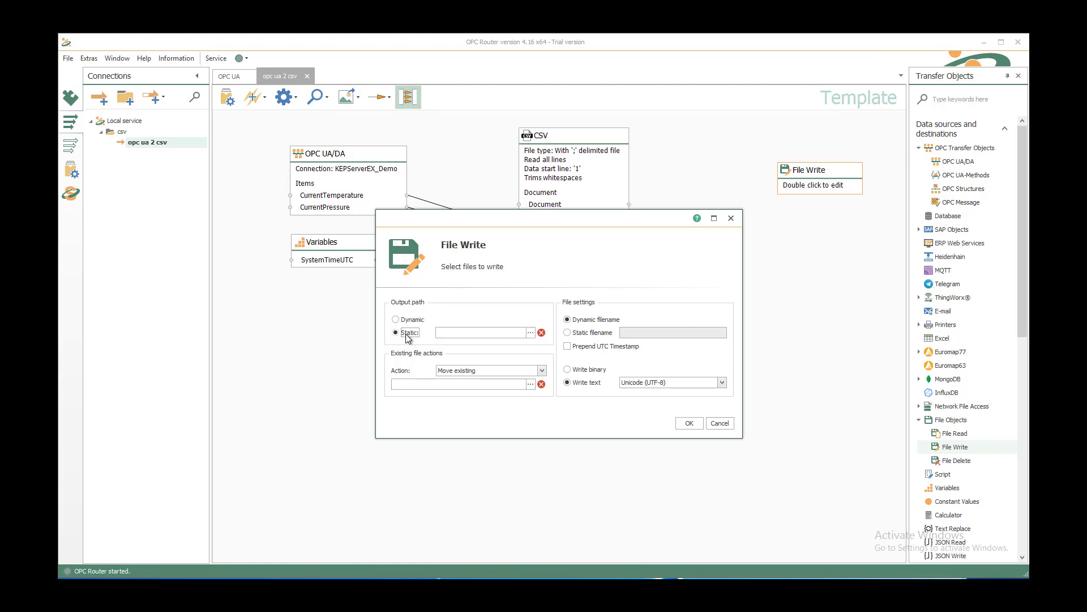
click(531, 334)
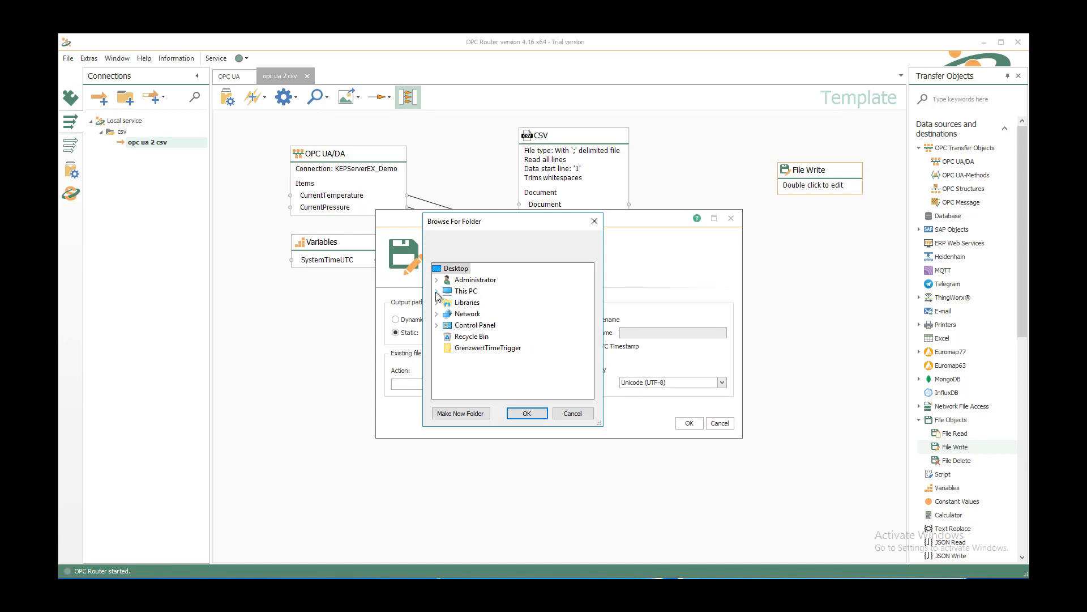
click(436, 291)
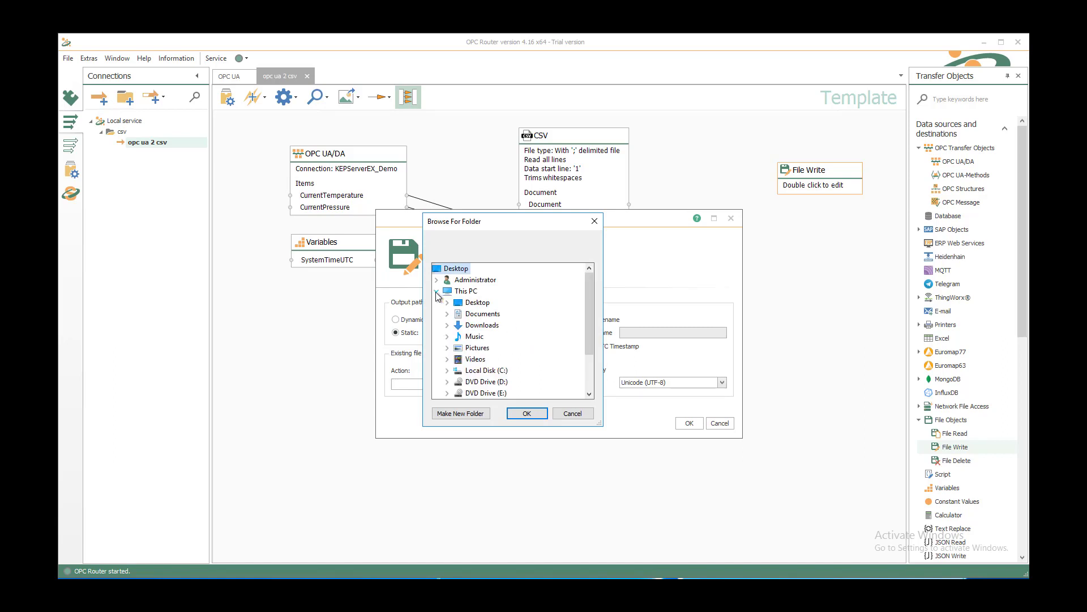
double_click(481, 373)
double_click(481, 372)
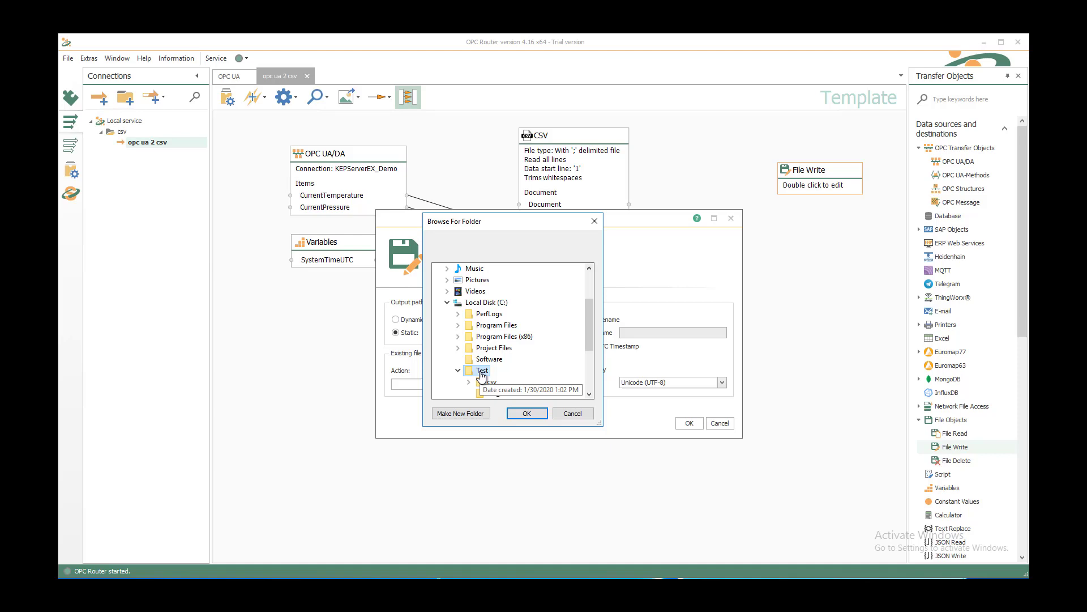
click(492, 393)
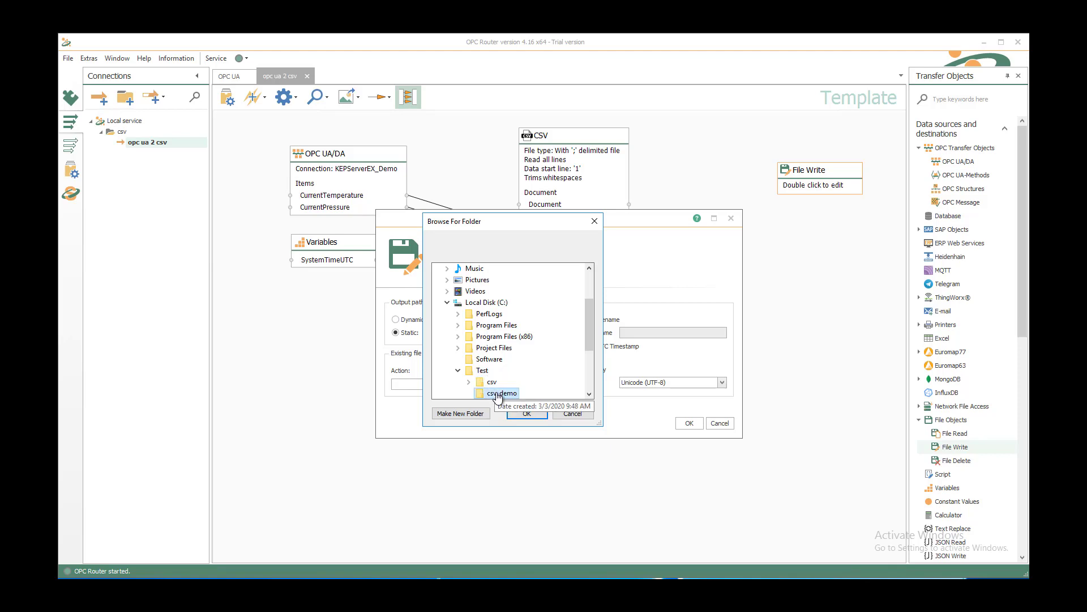
click(527, 414)
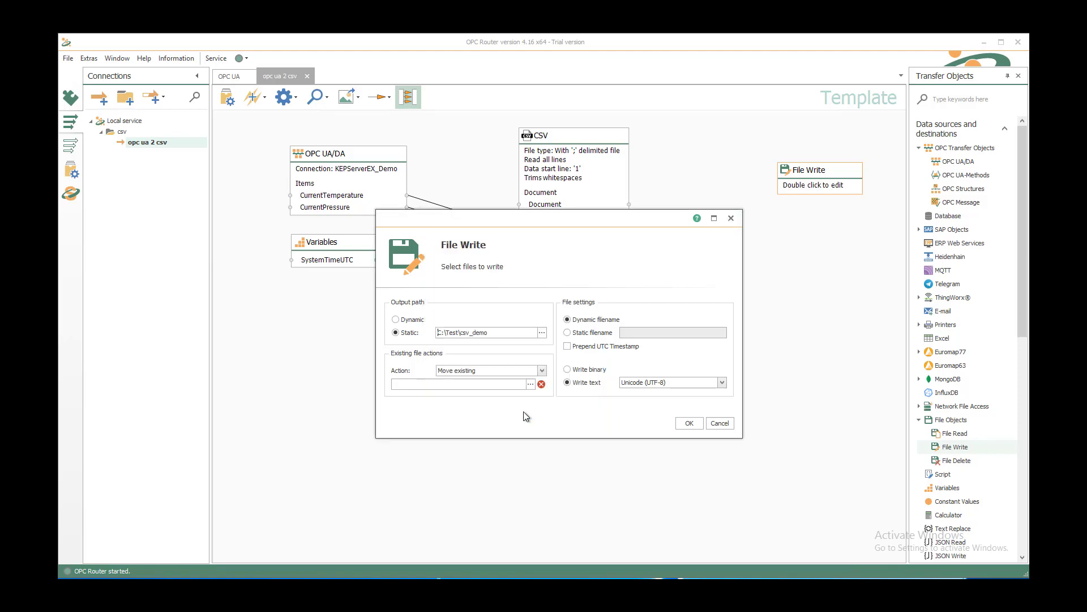
Step: Set static filename ProcessValues_Machine1.csv with Append when the file exists, and confirm
click(605, 334)
click(643, 332)
text(Pro)
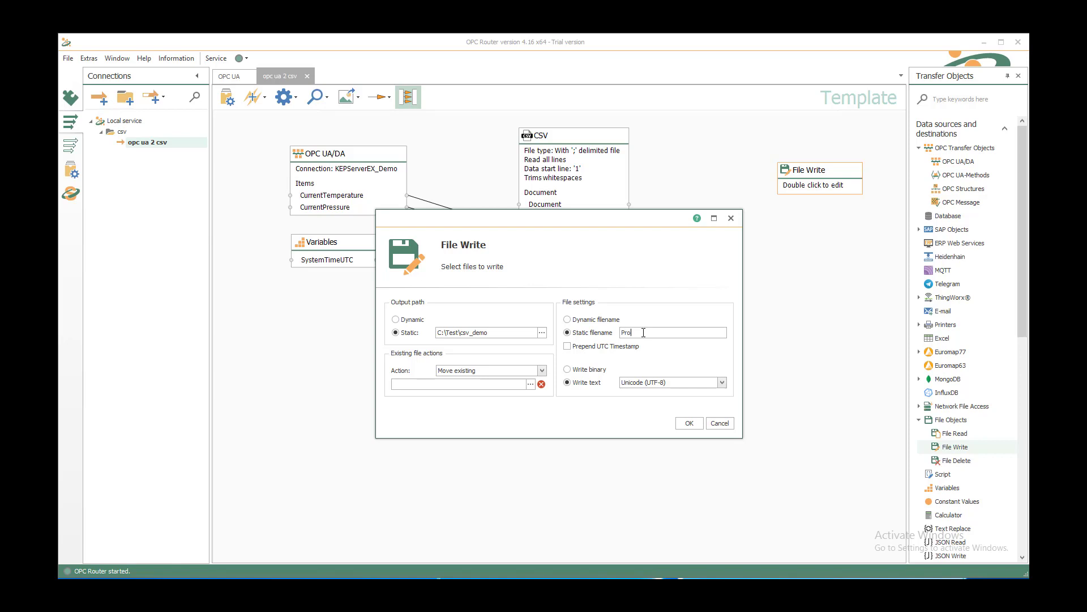
text(cessValues_Machine1.csv)
click(541, 370)
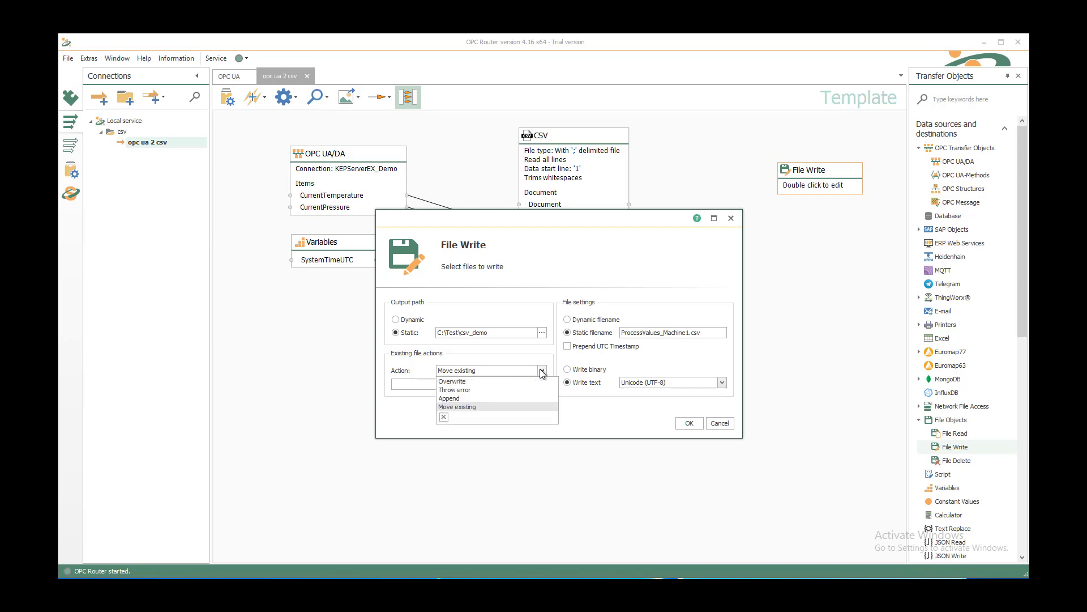
click(472, 398)
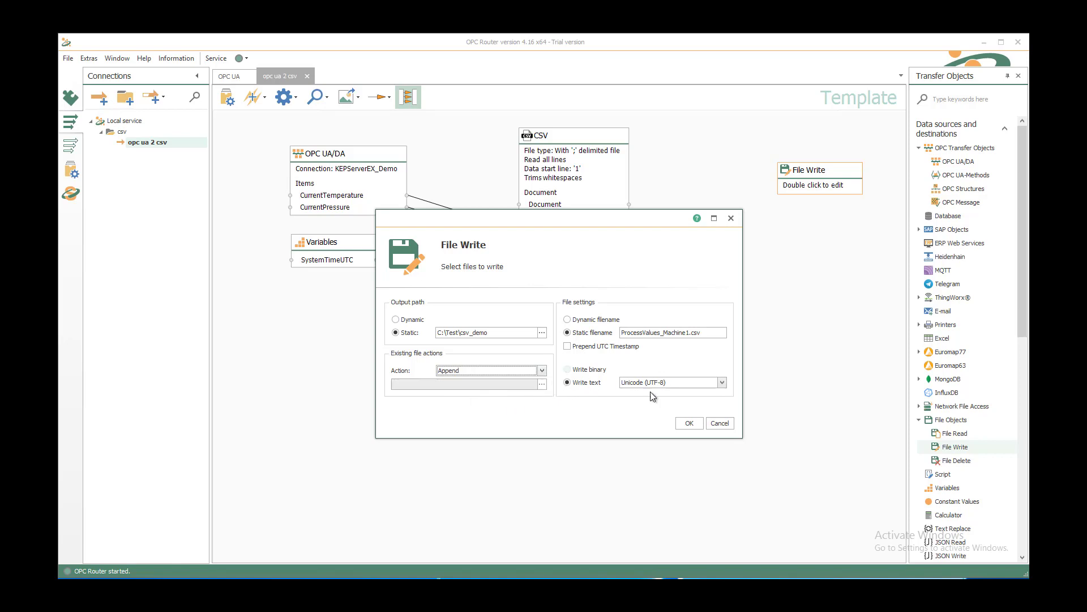
click(690, 424)
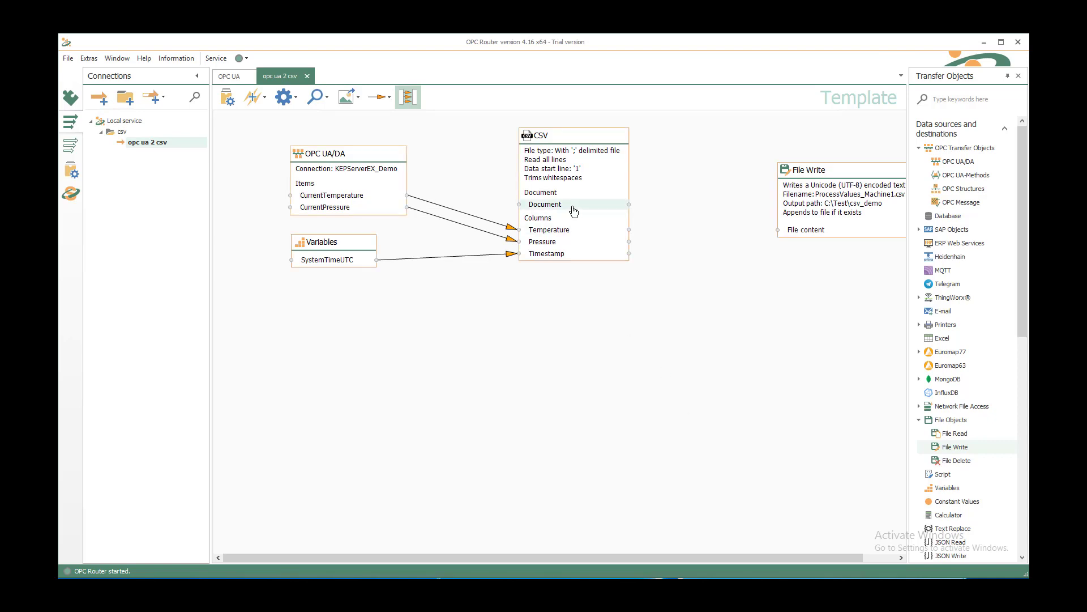
Step: Connect the CSV Document to File Write's File content, then scroll Transfer Objects to the OPC triggers
drag(573, 212, 790, 231)
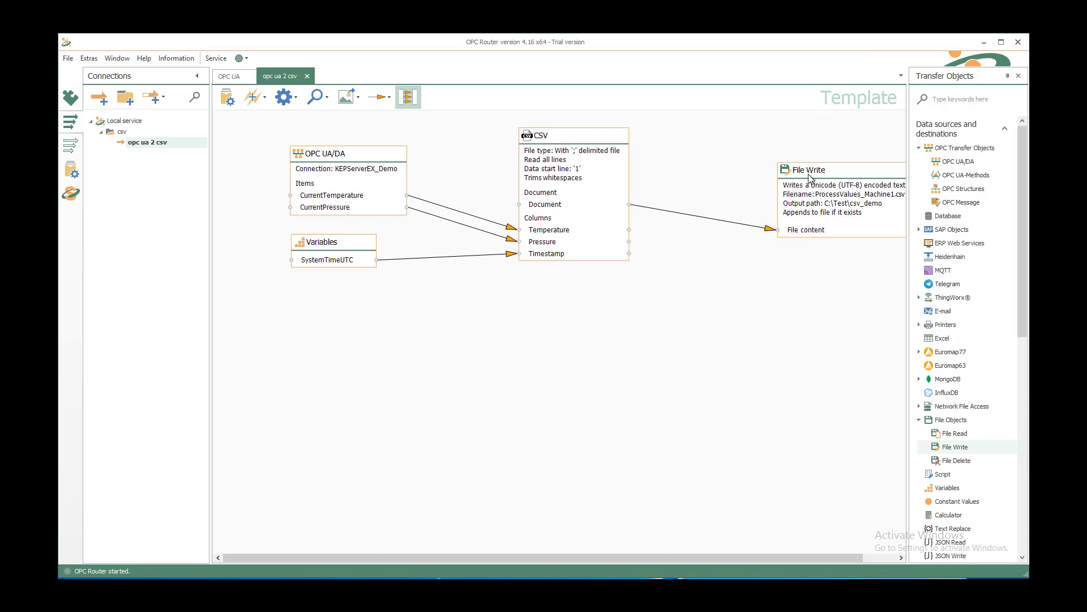
drag(810, 177, 769, 153)
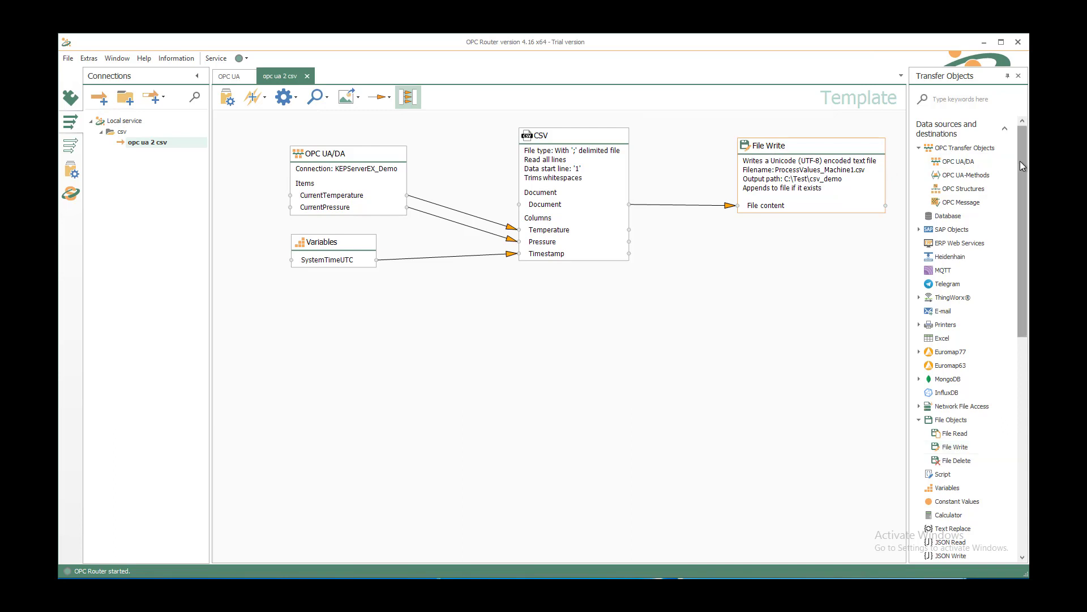
drag(1021, 161, 1024, 351)
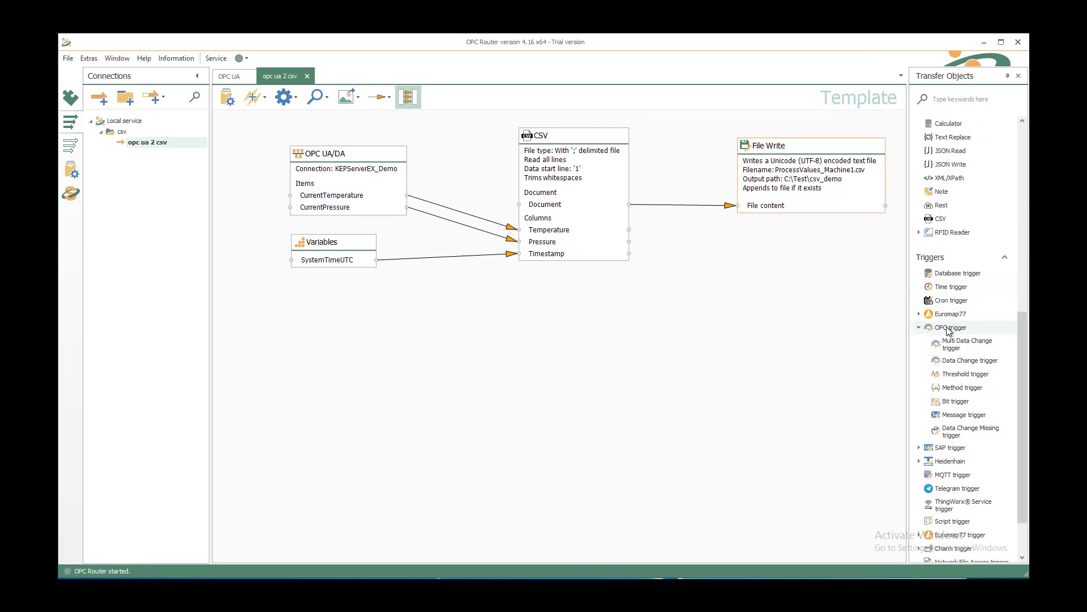
Step: Place a Data Change trigger using KEPServerEX_Demo with CurrentPressure as its trigger item
drag(956, 365, 309, 317)
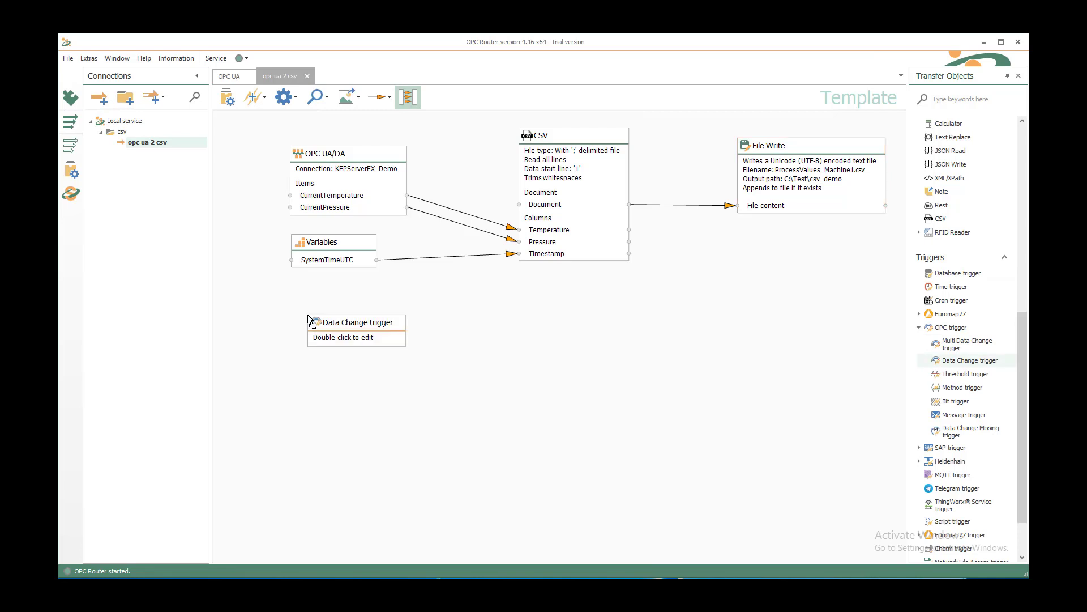
double_click(334, 330)
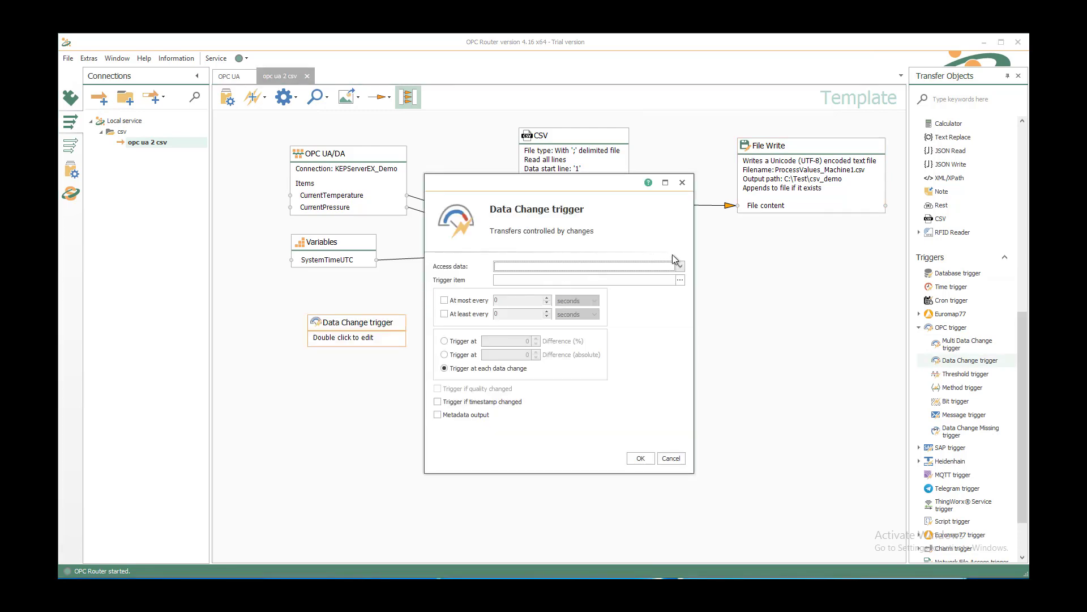
click(680, 266)
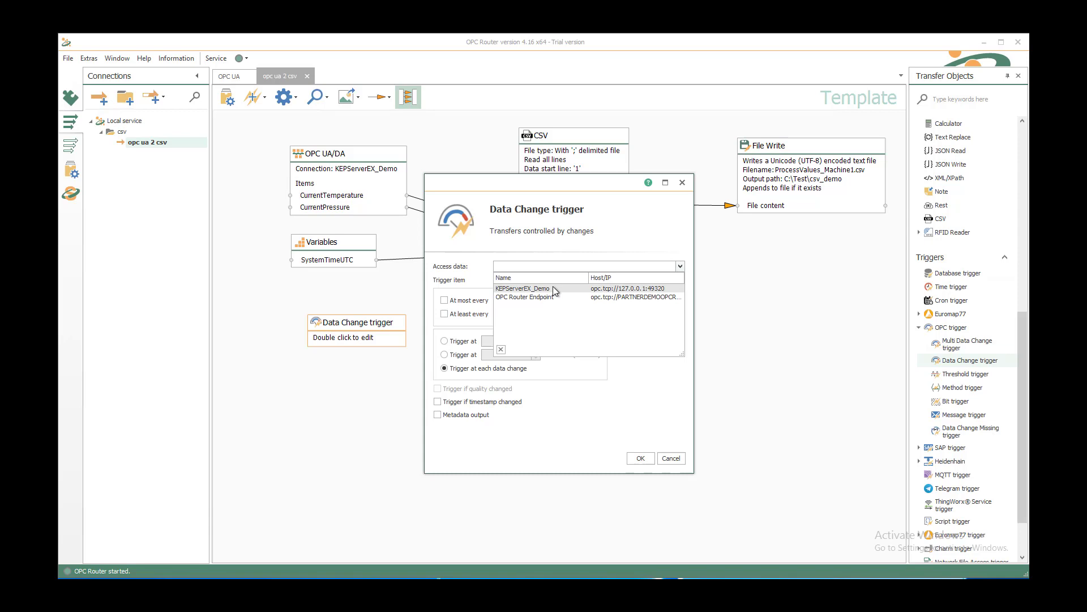
click(527, 288)
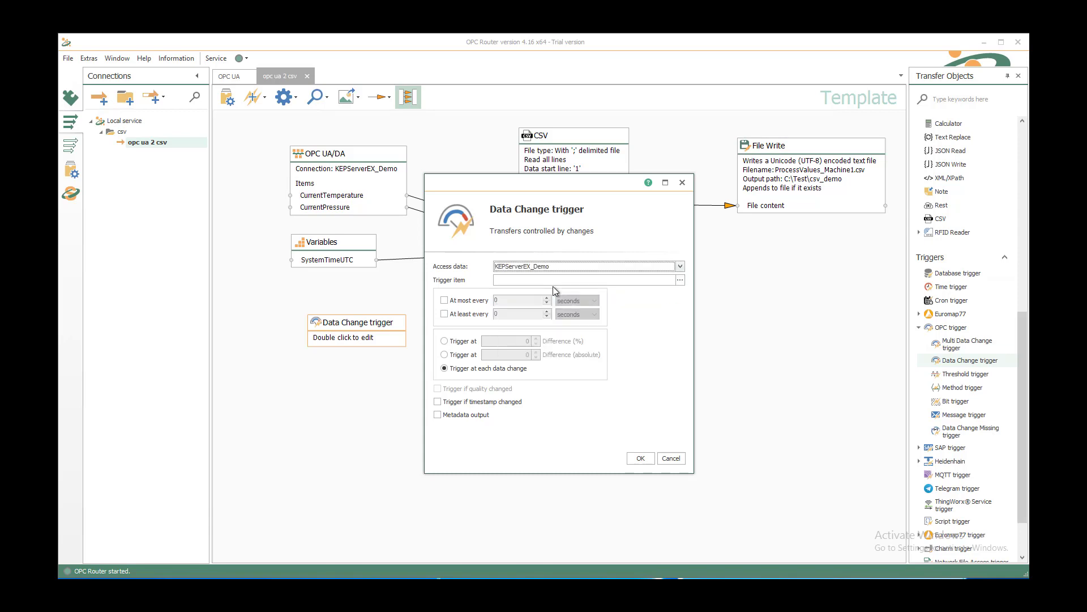
click(681, 281)
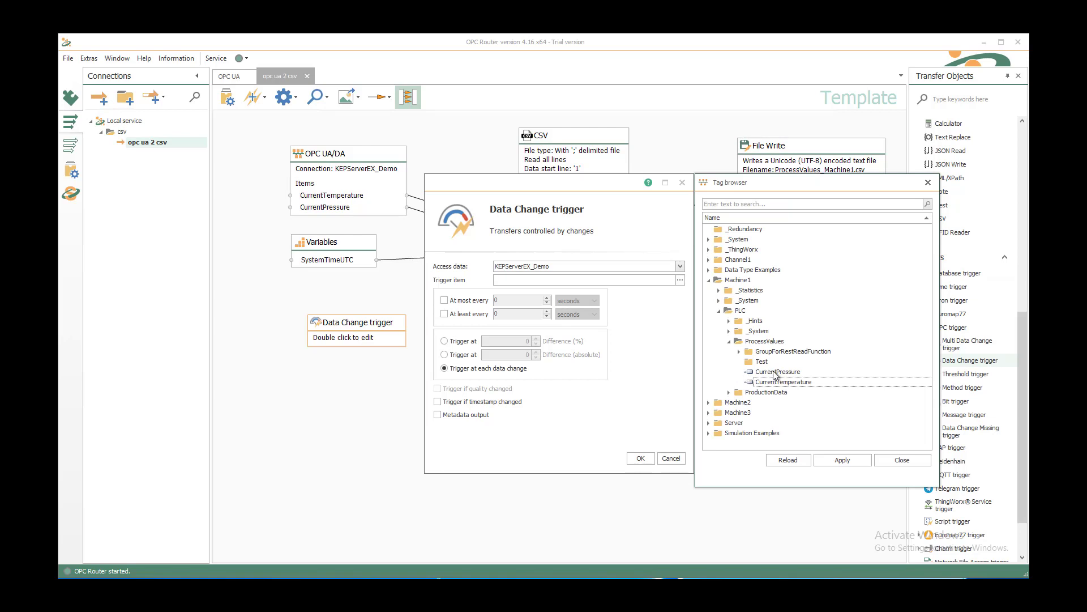
click(777, 373)
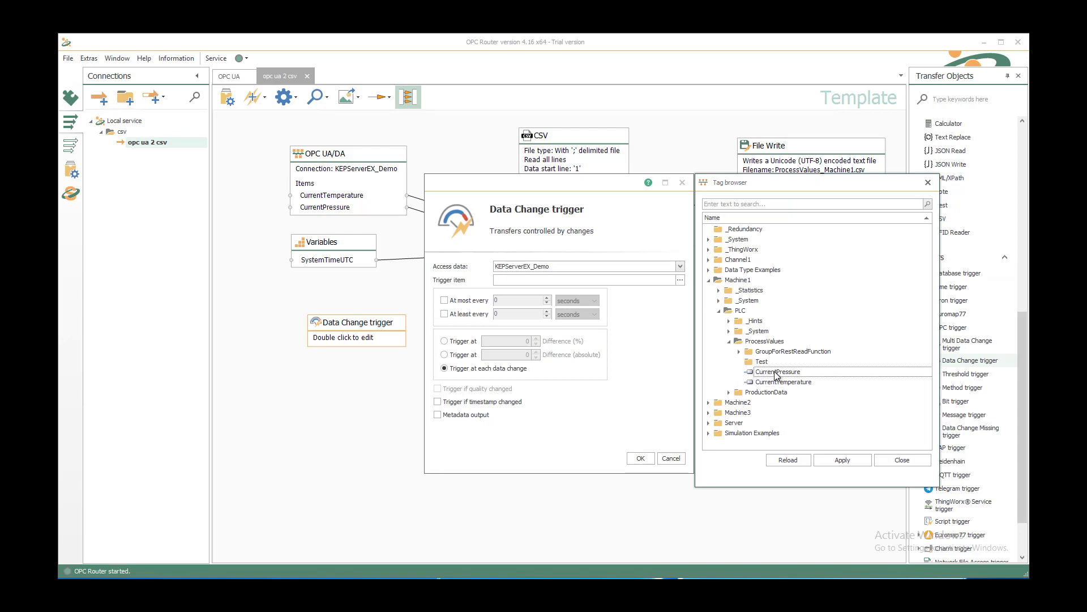
double_click(776, 373)
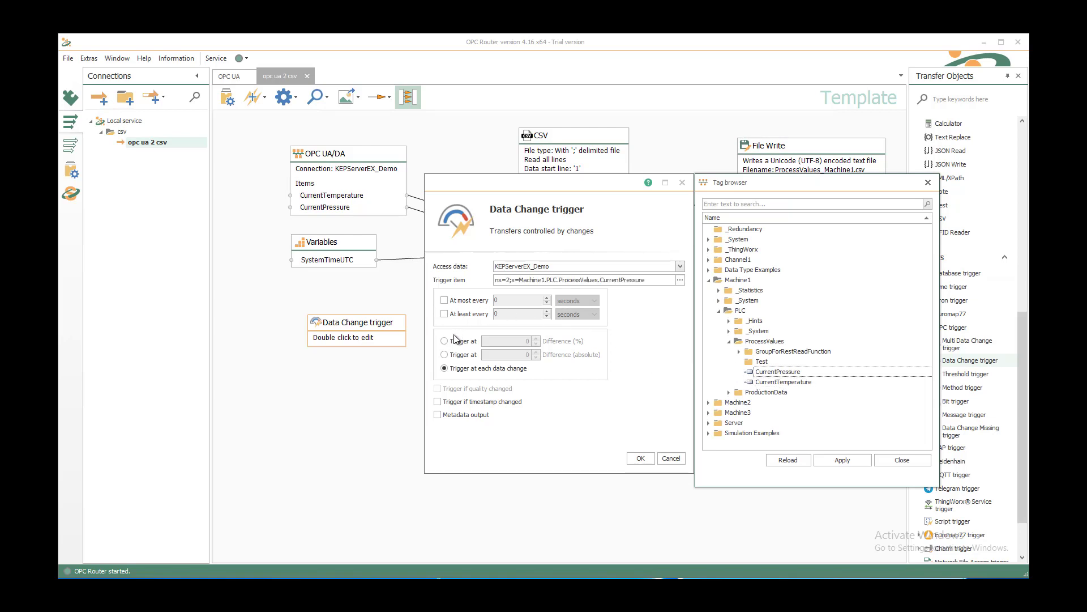
Step: Make the pressure trigger fire on an absolute difference of 0.1
click(460, 355)
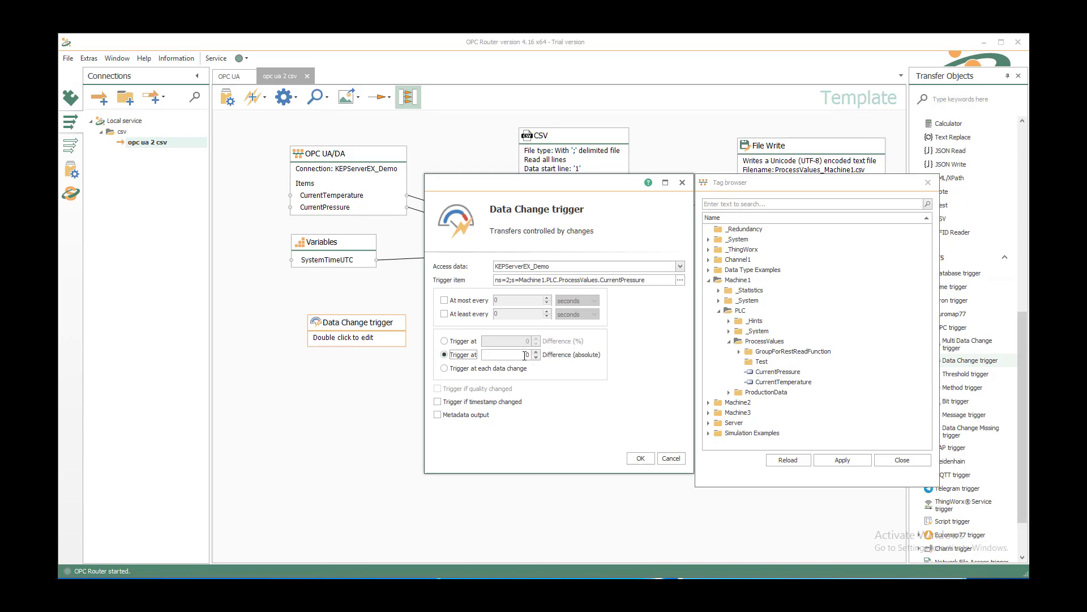
double_click(525, 355)
text(.1)
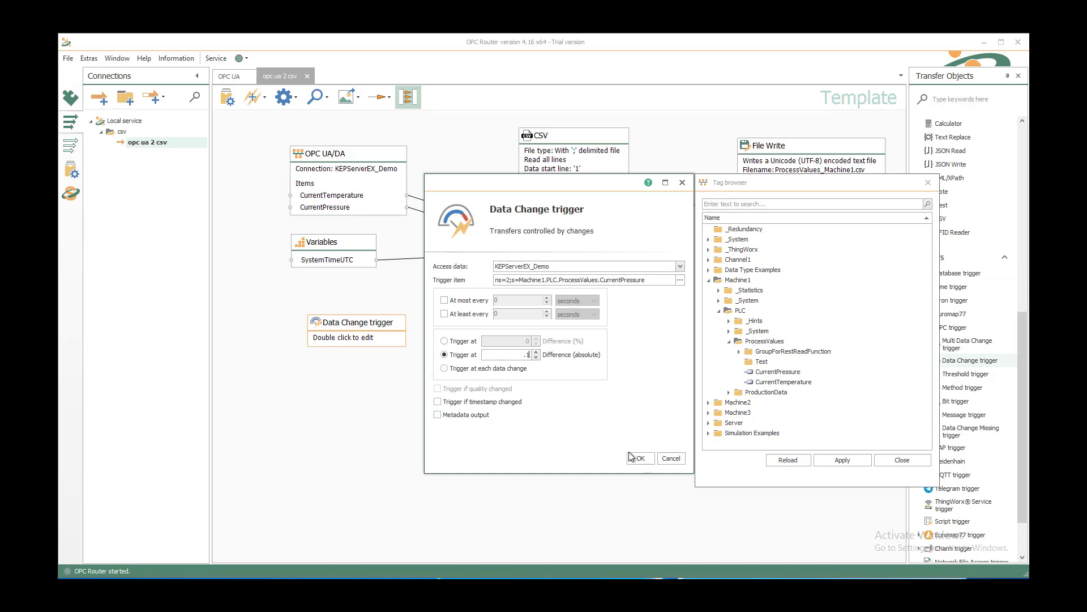
click(642, 459)
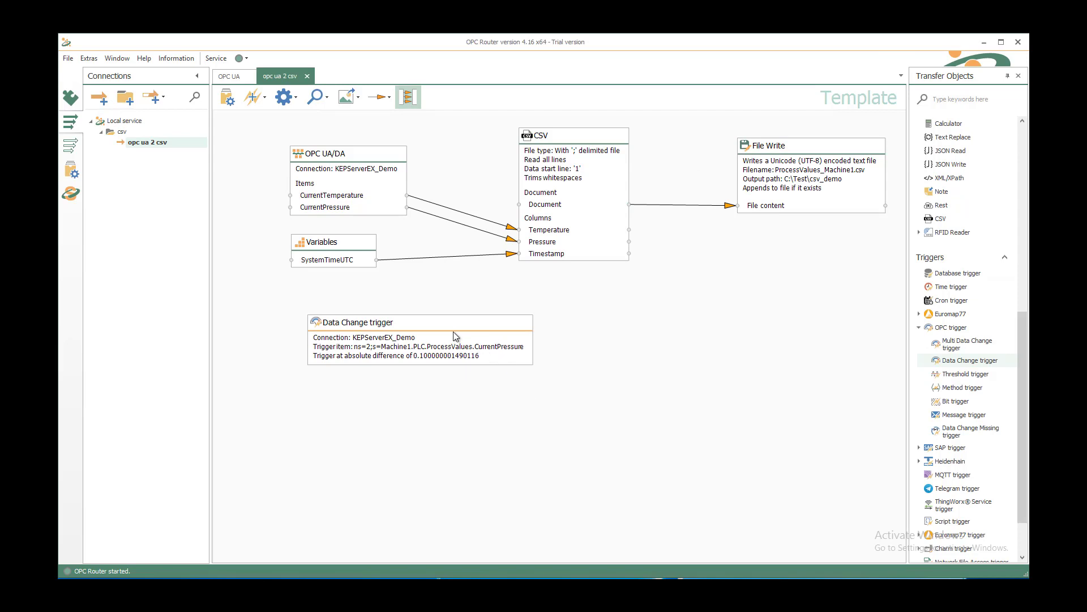
Step: Duplicate the pressure trigger onto the empty canvas beside it
right_click(454, 333)
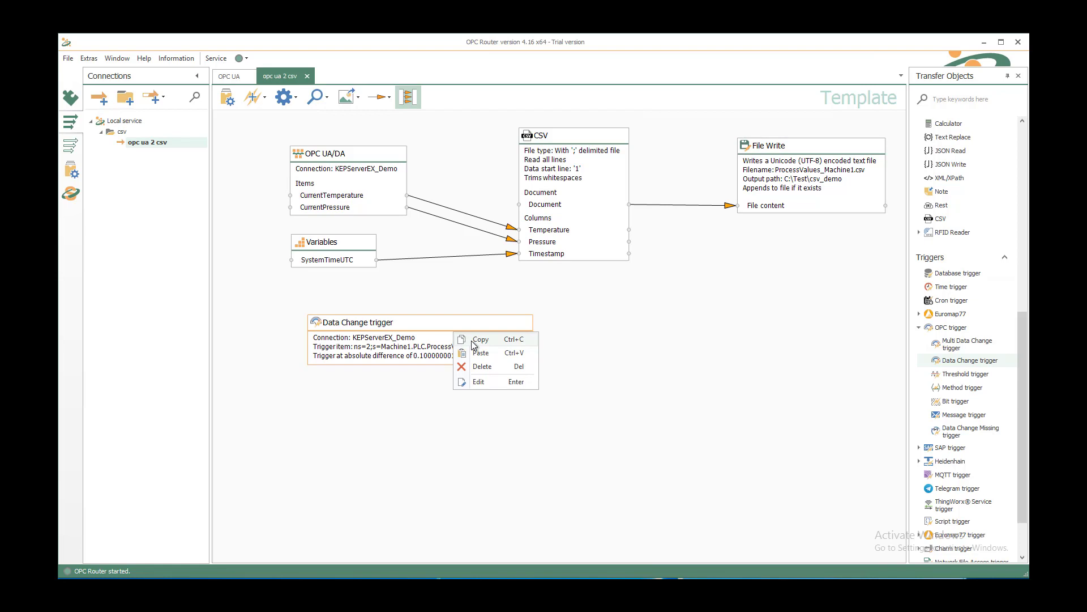
click(475, 340)
right_click(590, 316)
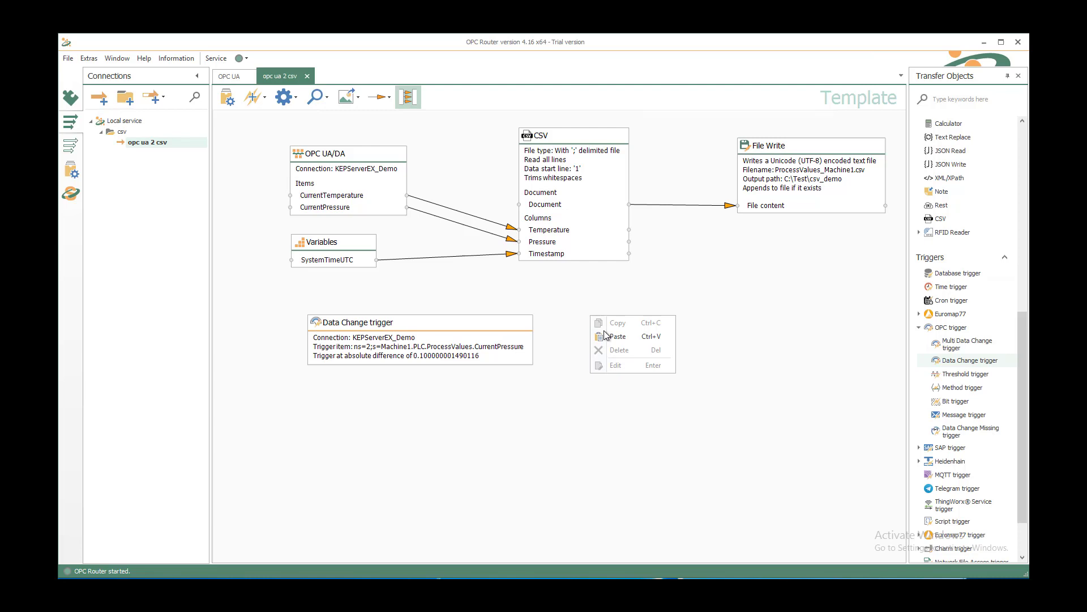
click(606, 336)
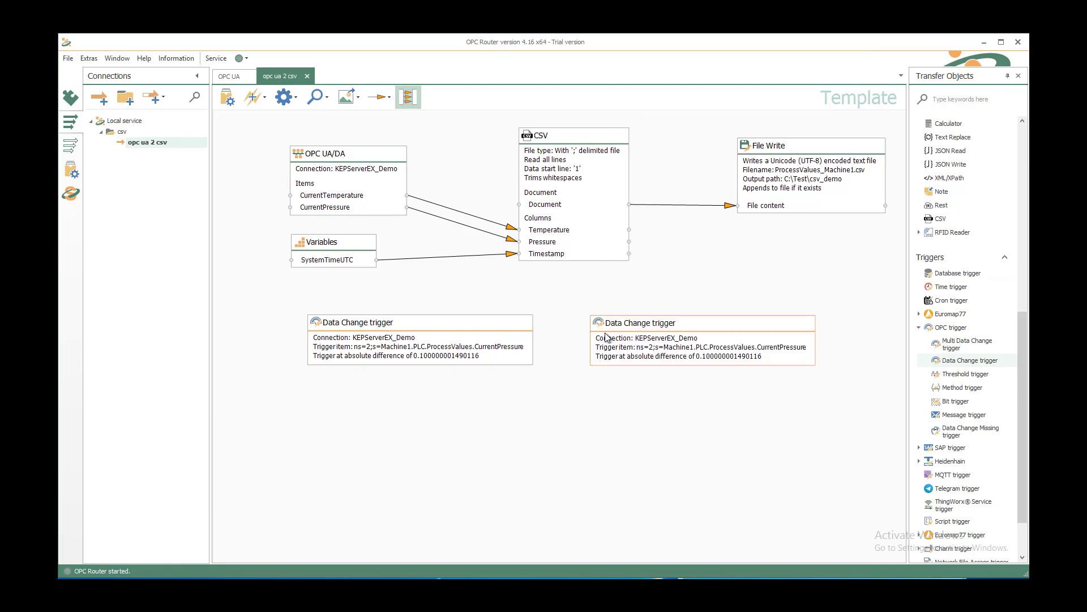
Step: Switch the copied trigger's item to CurrentTemperature
double_click(606, 336)
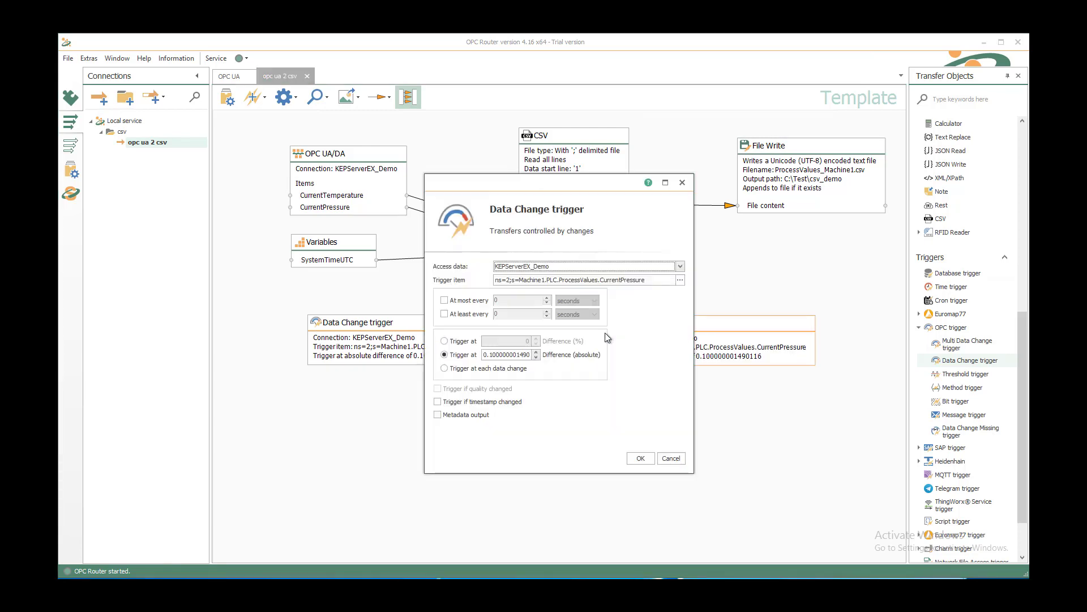
click(681, 280)
double_click(787, 382)
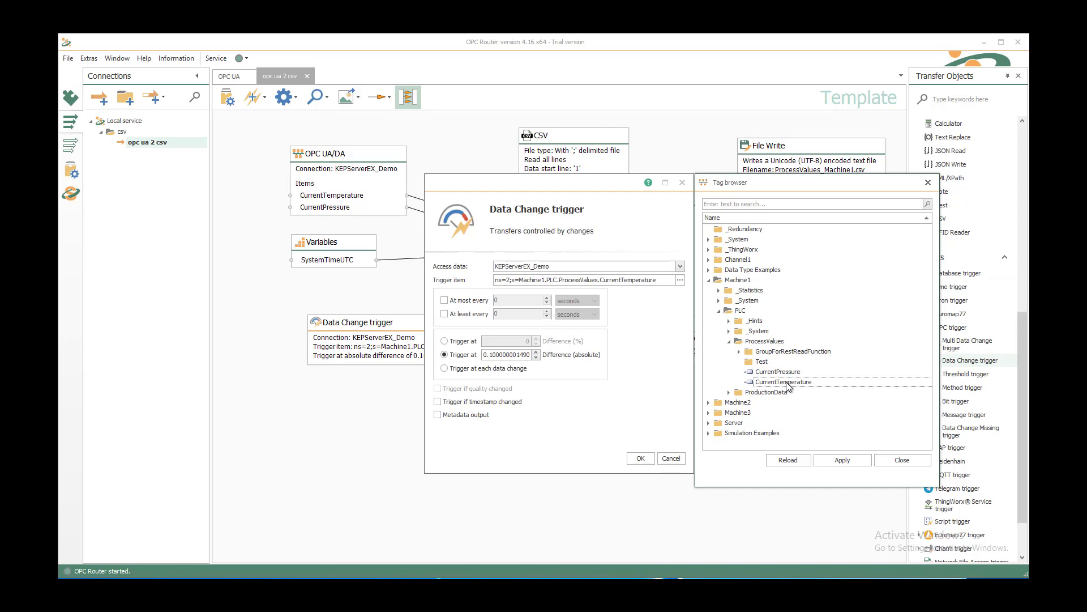
click(645, 459)
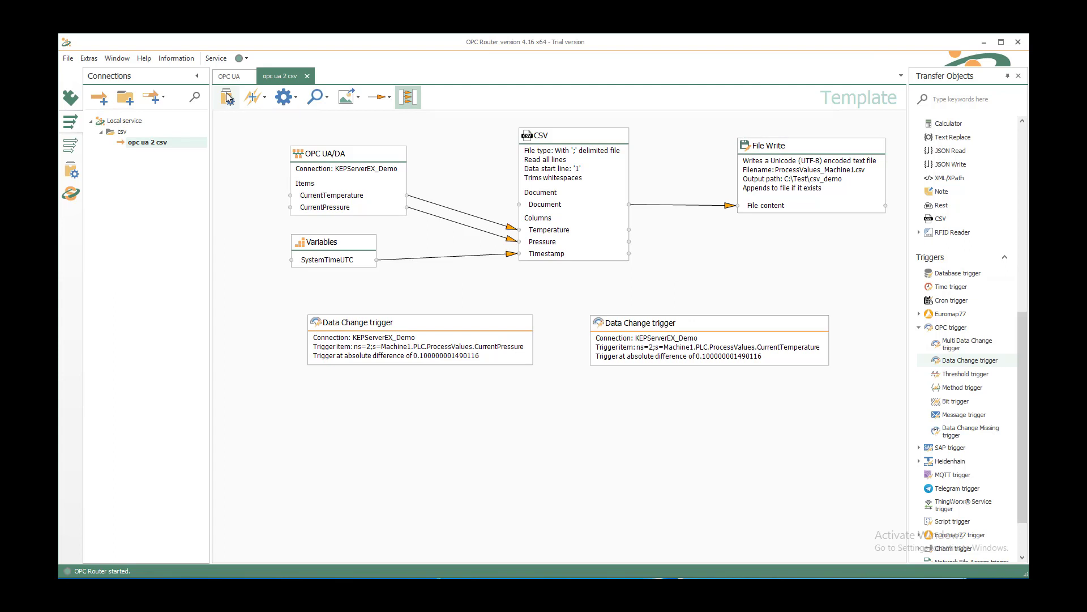
Step: Set opc ua 2 csv productive, publish the project, and view its live runtime values
click(227, 97)
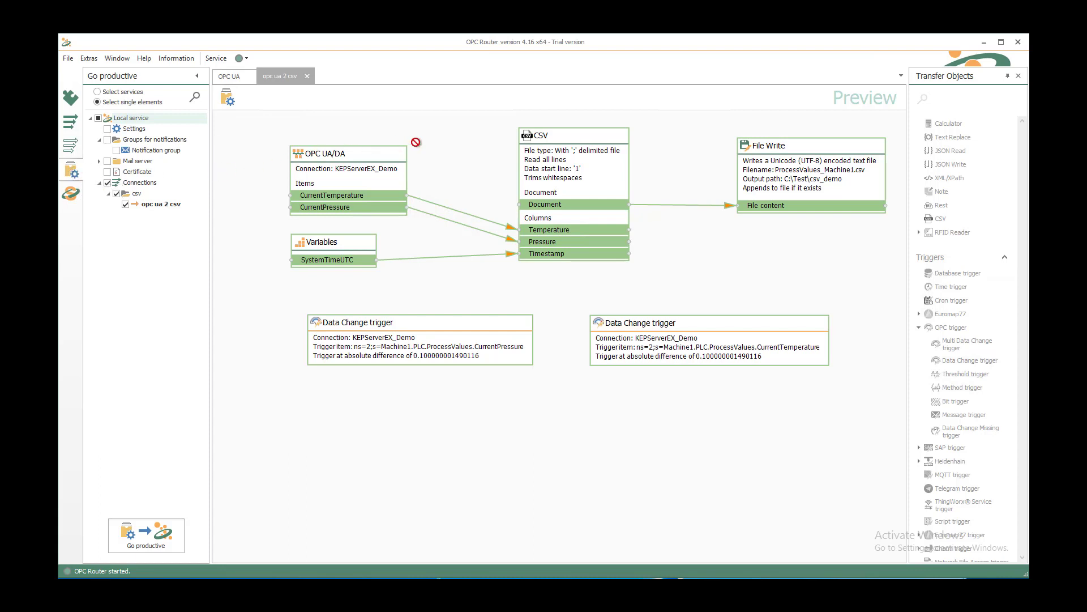
click(226, 97)
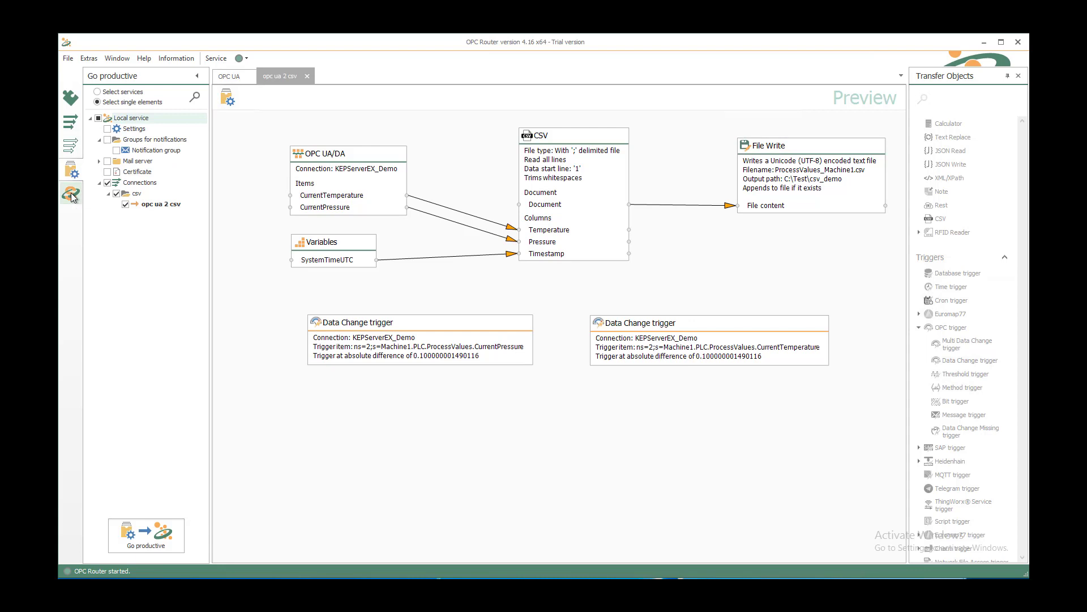
click(71, 194)
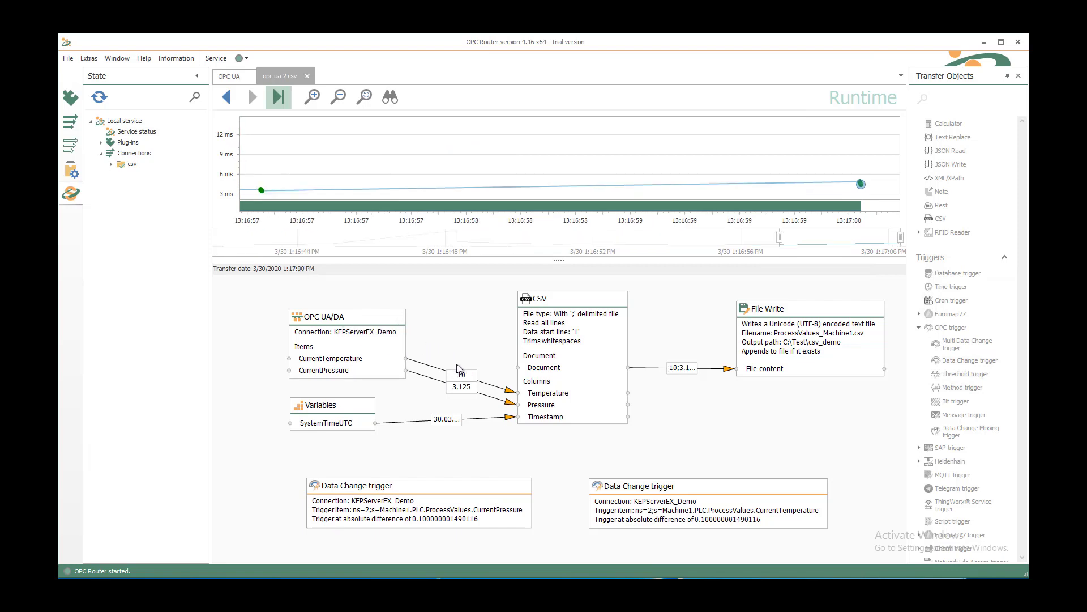
mouse_move(465, 389)
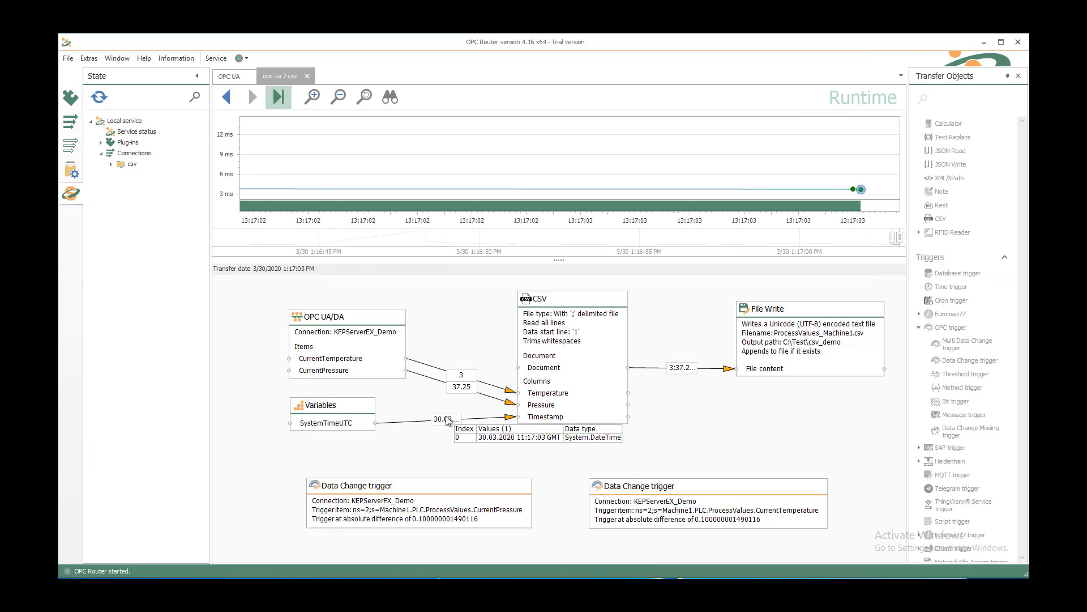
mouse_move(675, 373)
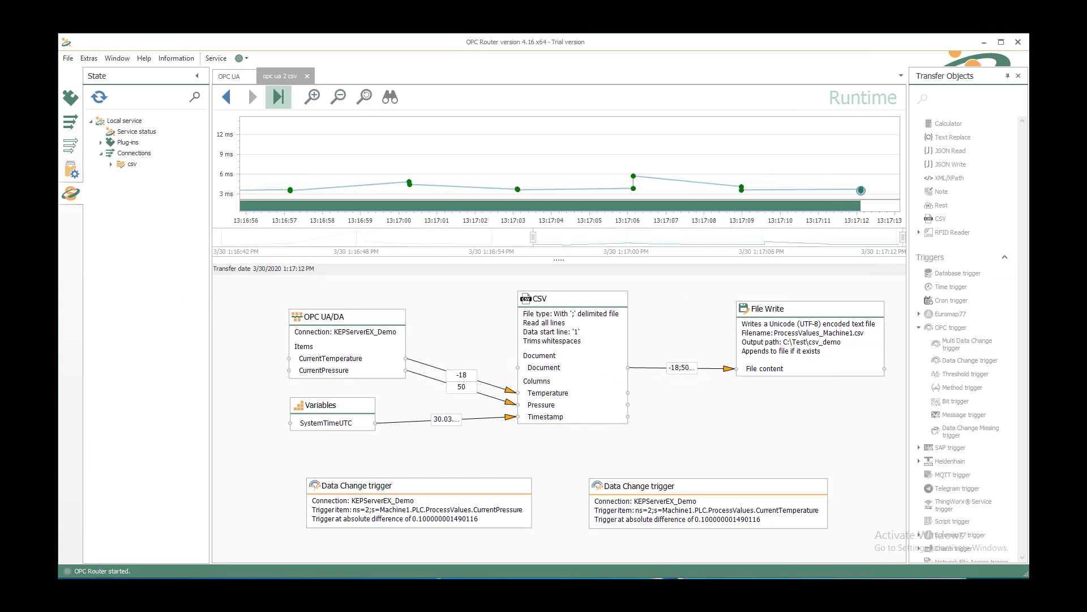
Step: Open ProcessValues_Machine1.csv from C:\Test\csv_demo in Notepad to read its rows
key(alt+Tab)
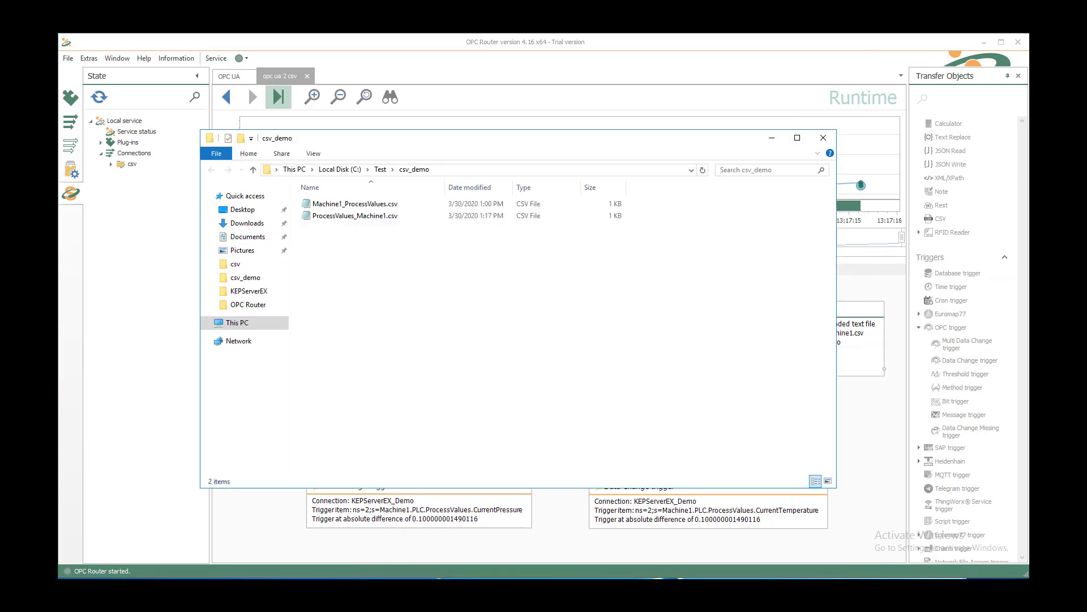
click(365, 219)
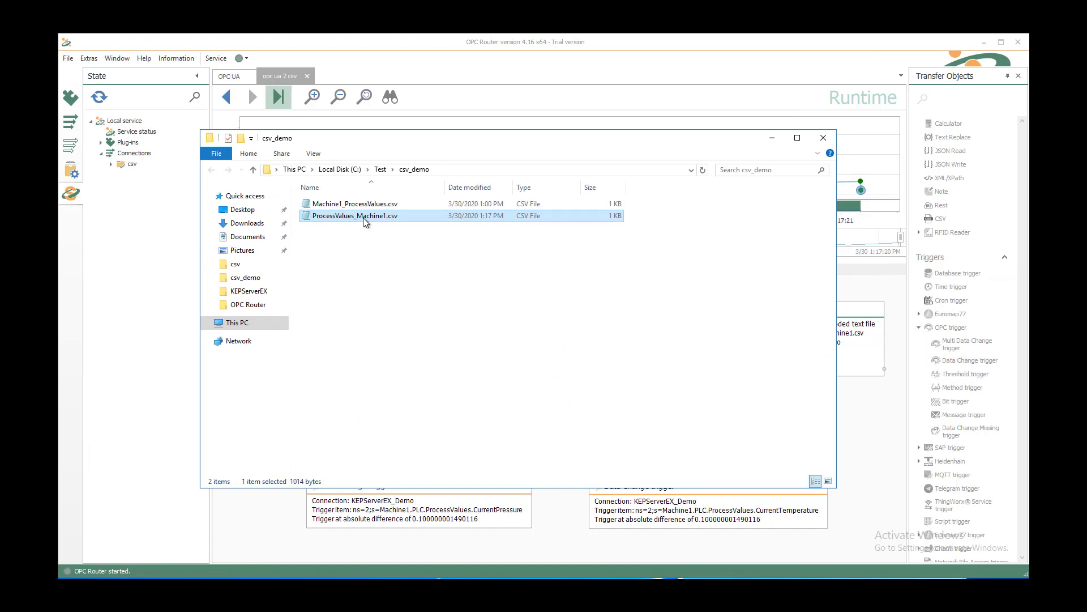
double_click(365, 216)
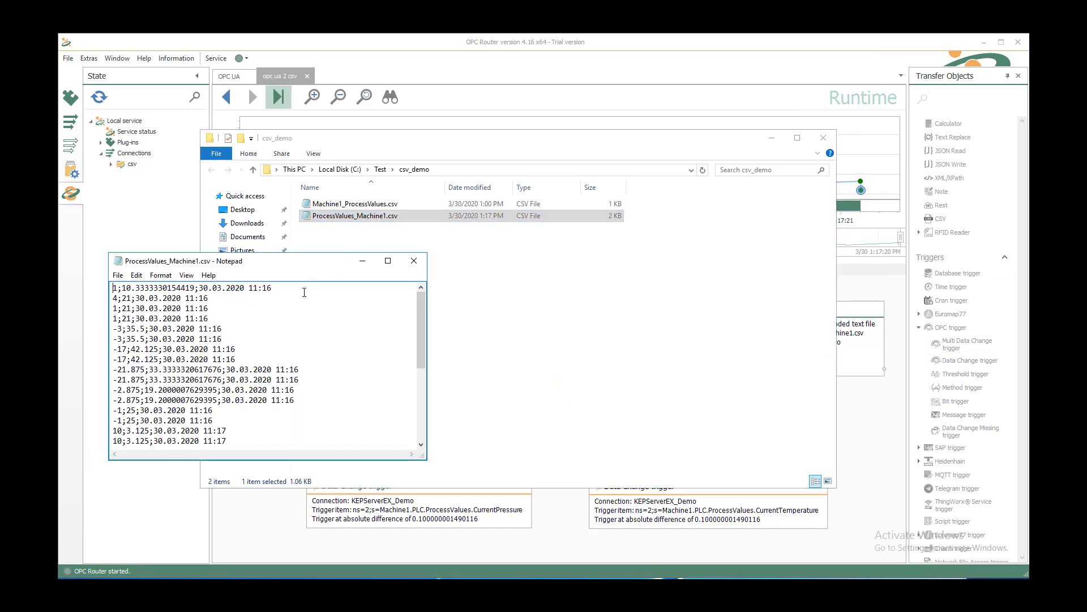